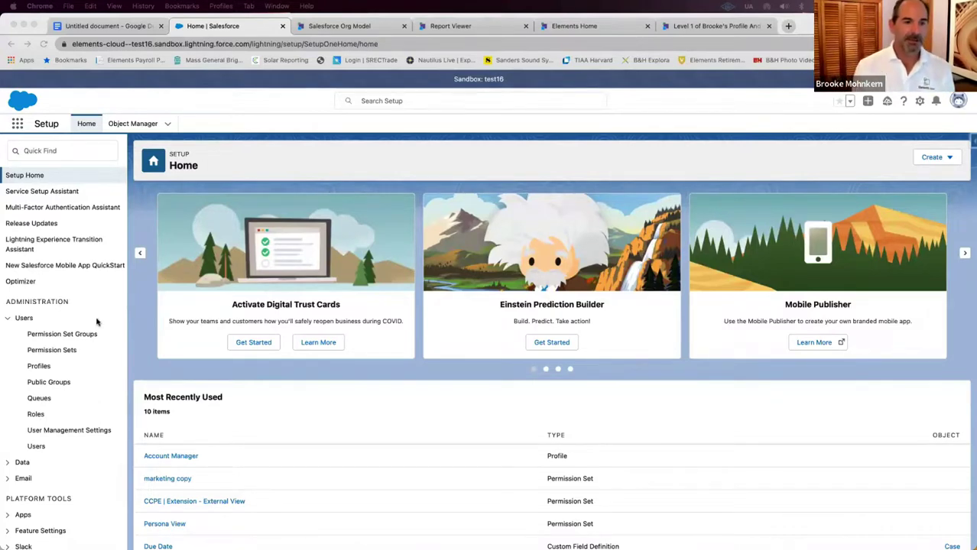
Step: Open the Account Manager profile from the Profiles list under Users
{"action": "left_click", "coordinate": [39, 367]}
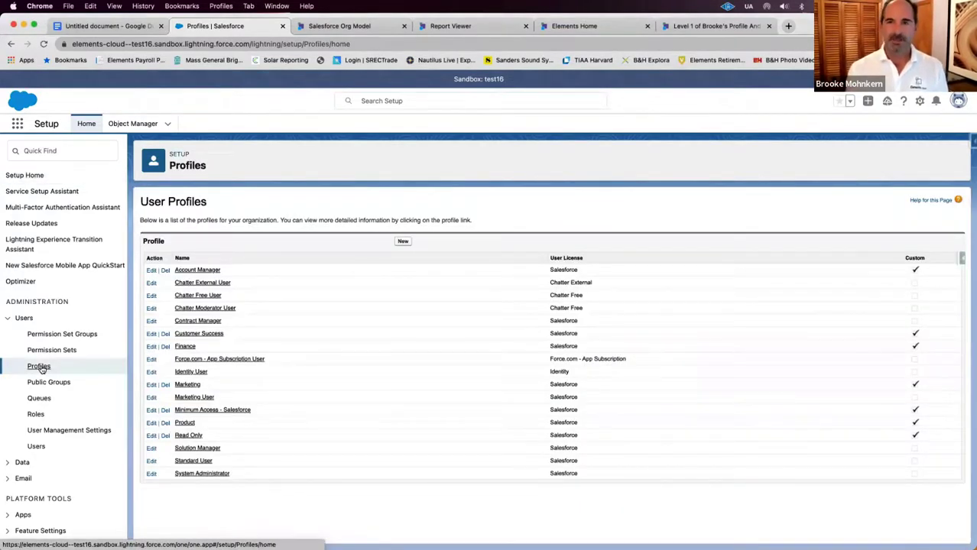
{"action": "left_click", "coordinate": [207, 271]}
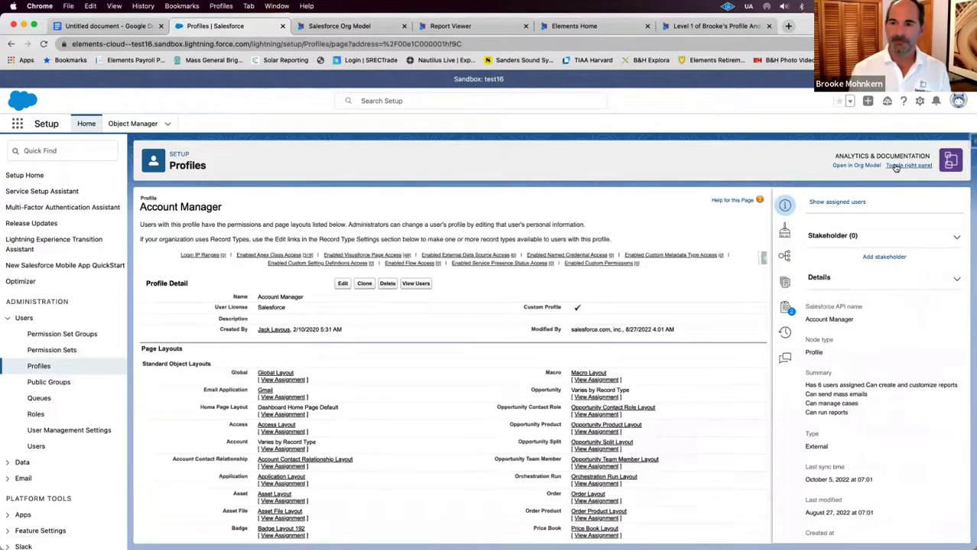
{"action": "scroll", "coordinate": [627, 287], "scroll_direction": "down", "scroll_amount": 3}
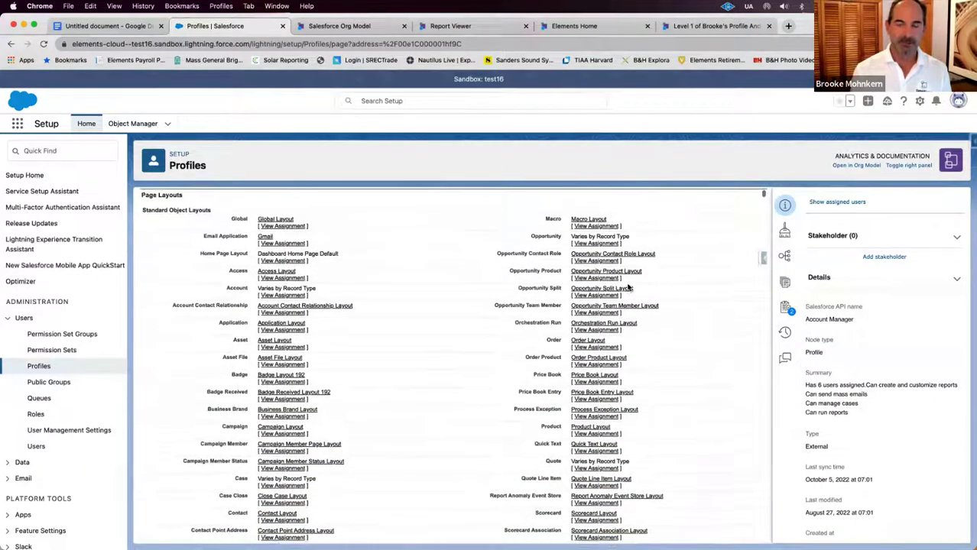
Step: Review the profile's Page Layouts, Field-Level Security and Custom App Settings sections
{"action": "scroll", "coordinate": [628, 288], "scroll_direction": "down", "scroll_amount": 8}
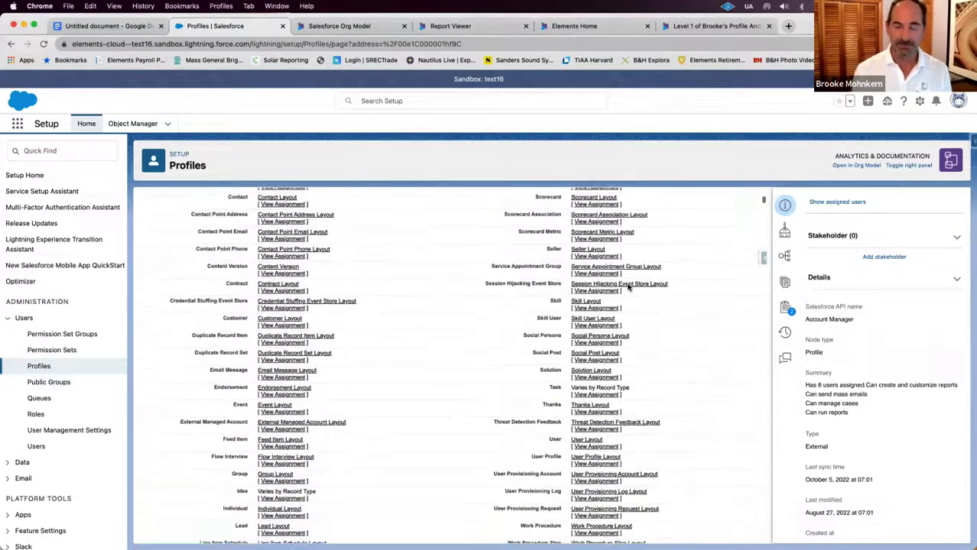
{"action": "scroll", "coordinate": [627, 287], "scroll_direction": "down", "scroll_amount": 8}
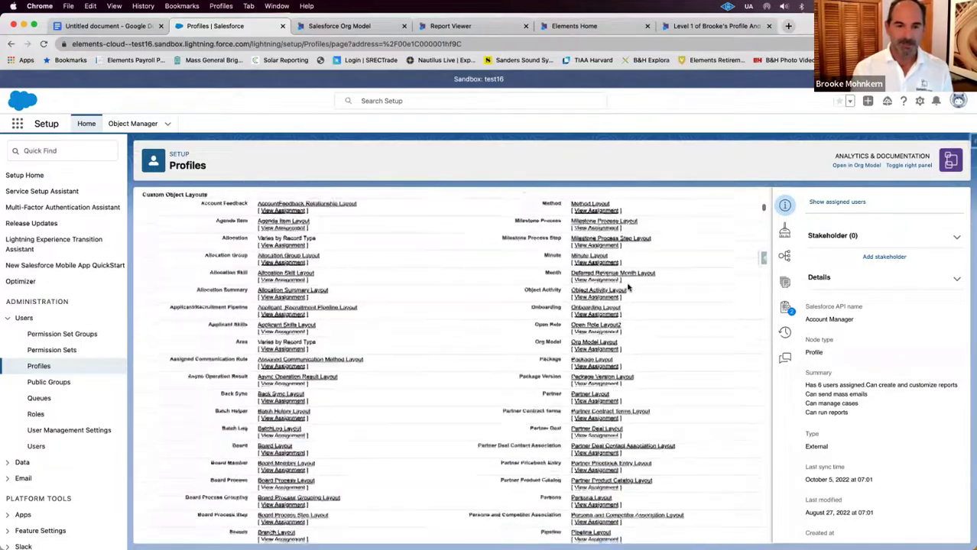
{"action": "scroll", "coordinate": [628, 287], "scroll_direction": "down", "scroll_amount": 6}
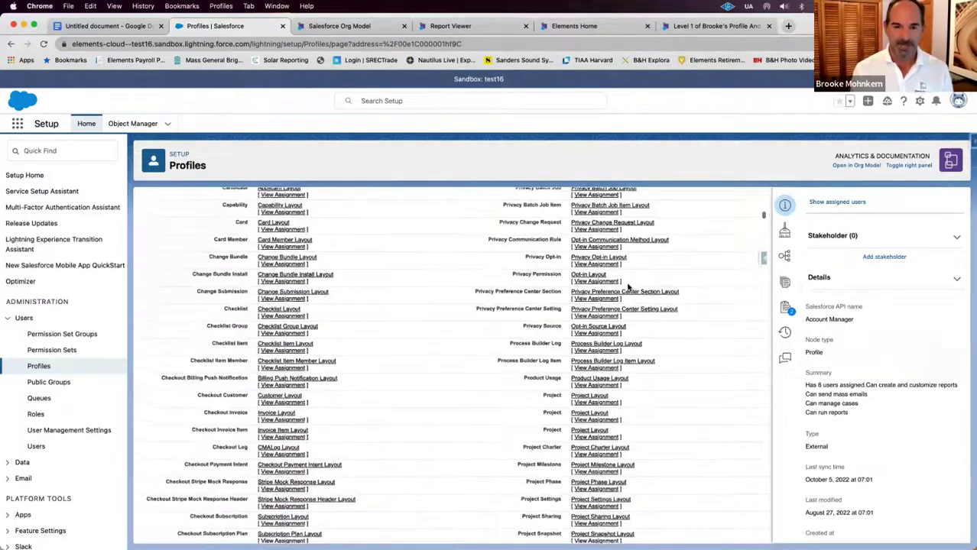
{"action": "scroll", "coordinate": [627, 288], "scroll_direction": "down", "scroll_amount": 6}
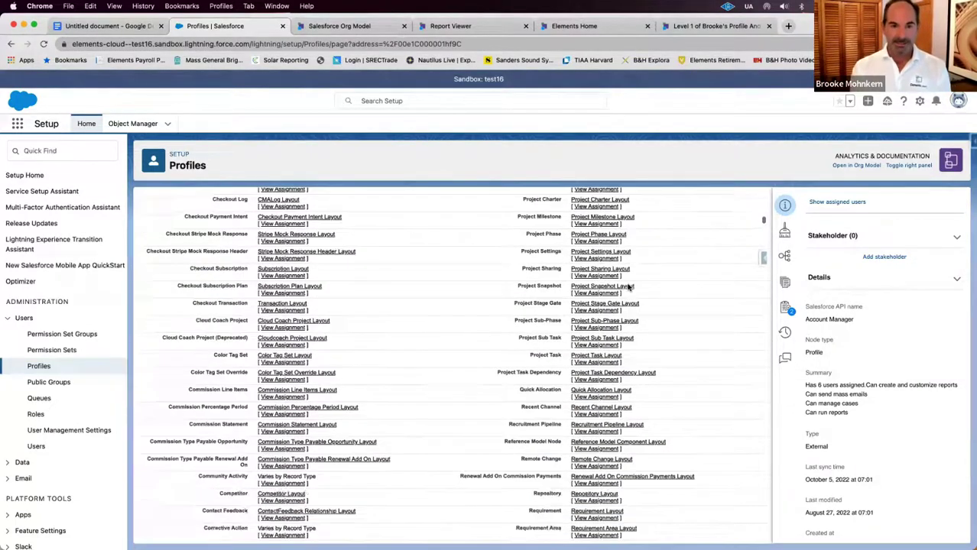
{"action": "scroll", "coordinate": [628, 288], "scroll_direction": "down", "scroll_amount": 8}
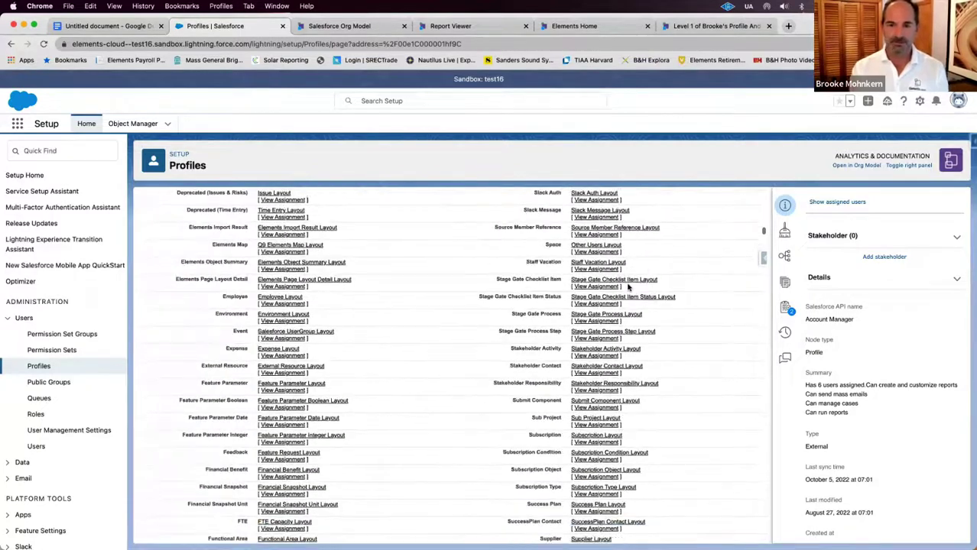
{"action": "scroll", "coordinate": [628, 287], "scroll_direction": "down", "scroll_amount": 8}
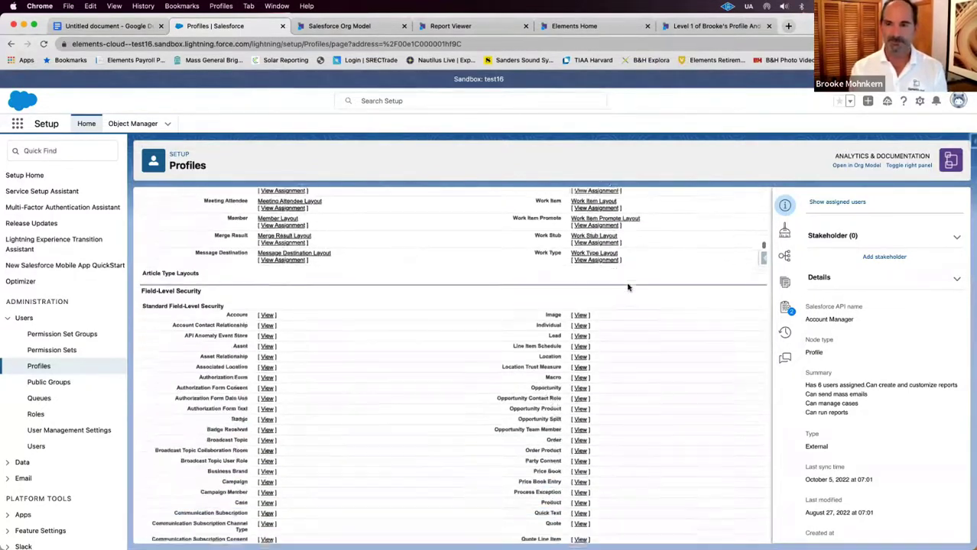
{"action": "scroll", "coordinate": [634, 327], "scroll_direction": "down", "scroll_amount": 5}
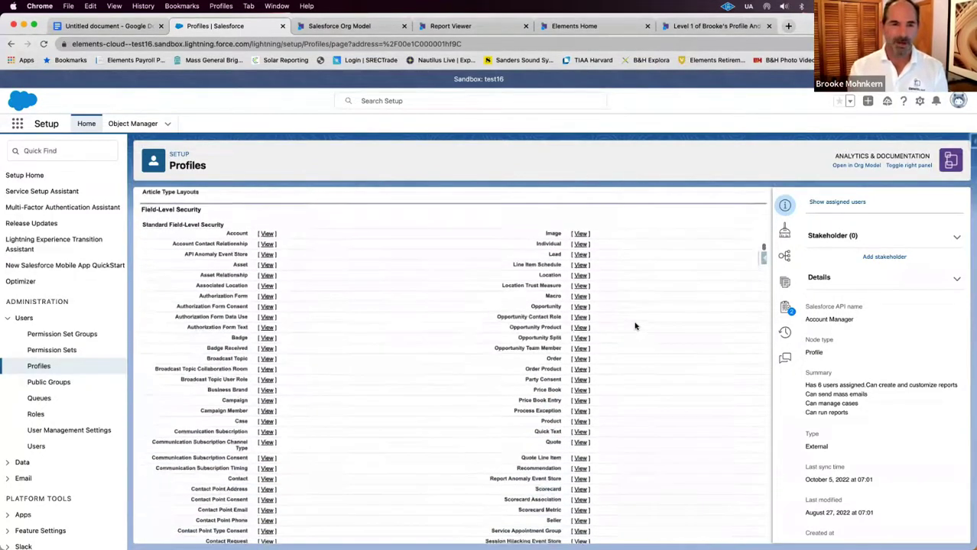
{"action": "scroll", "coordinate": [634, 327], "scroll_direction": "down", "scroll_amount": 8}
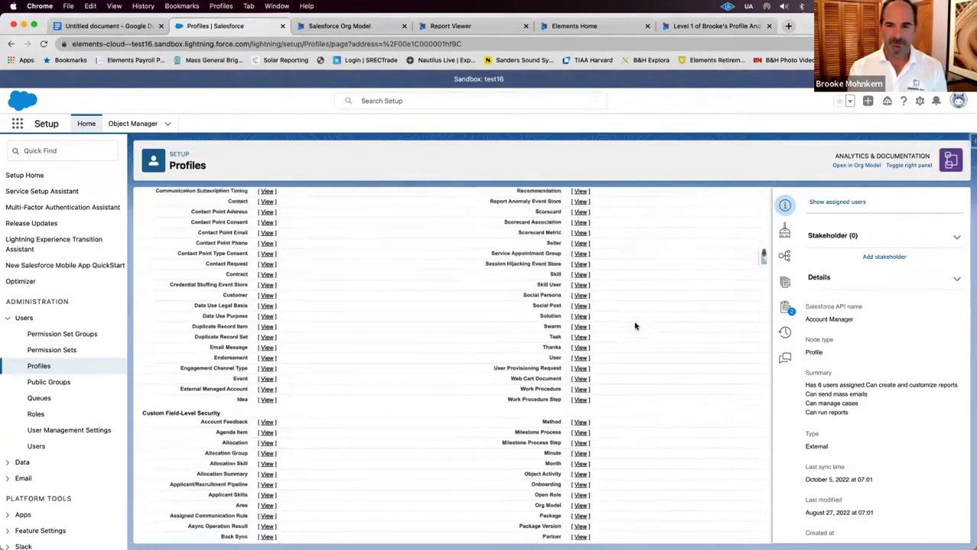
{"action": "scroll", "coordinate": [634, 326], "scroll_direction": "down", "scroll_amount": 8}
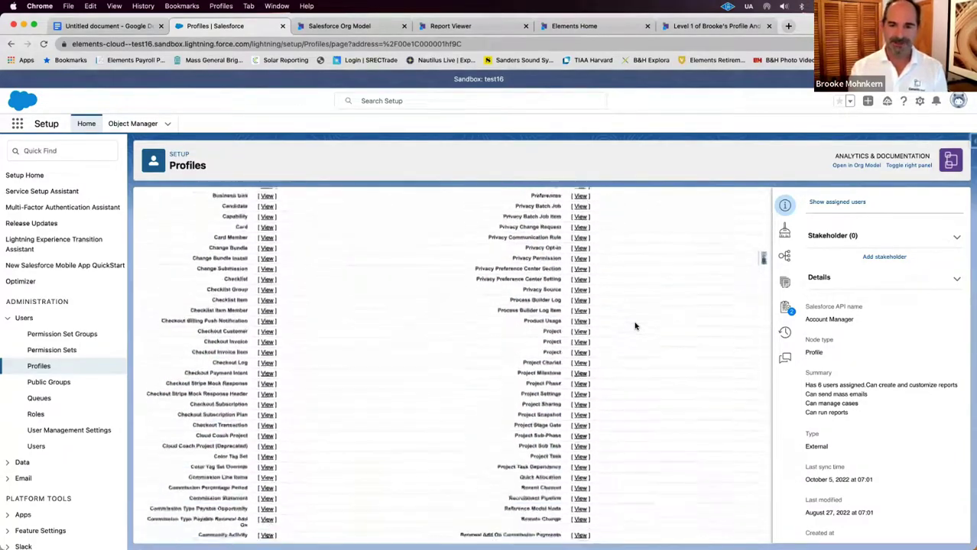
{"action": "scroll", "coordinate": [634, 326], "scroll_direction": "down", "scroll_amount": 10}
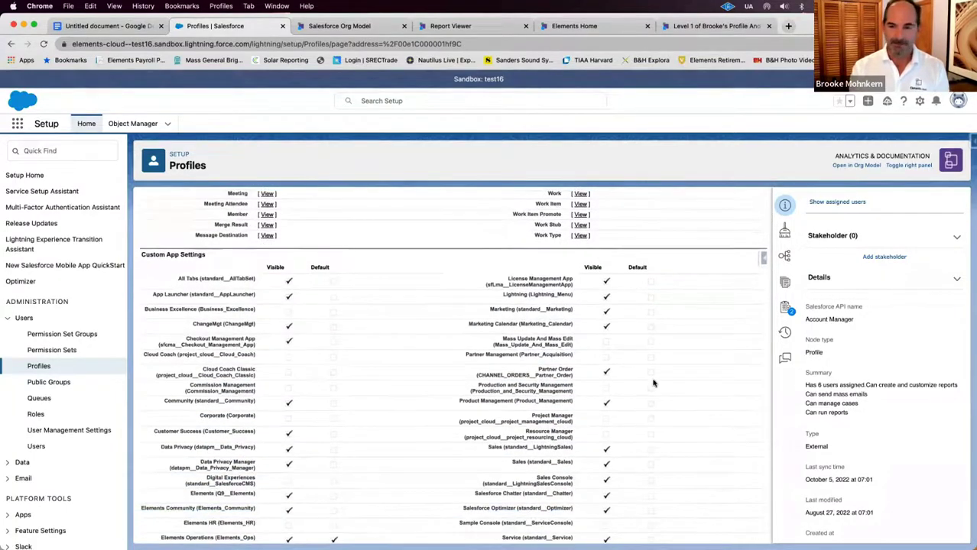
{"action": "scroll", "coordinate": [653, 382], "scroll_direction": "down", "scroll_amount": 1}
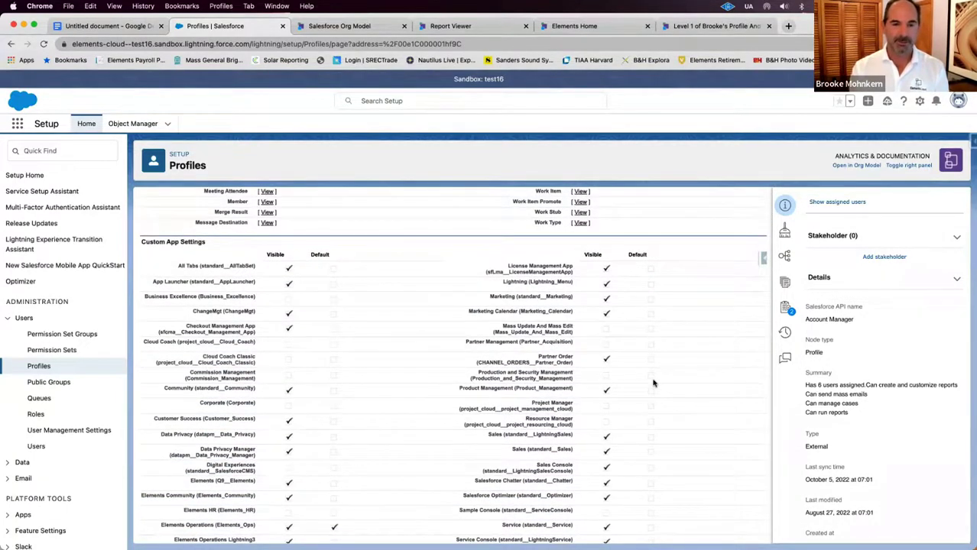
{"action": "scroll", "coordinate": [653, 383], "scroll_direction": "down", "scroll_amount": 1}
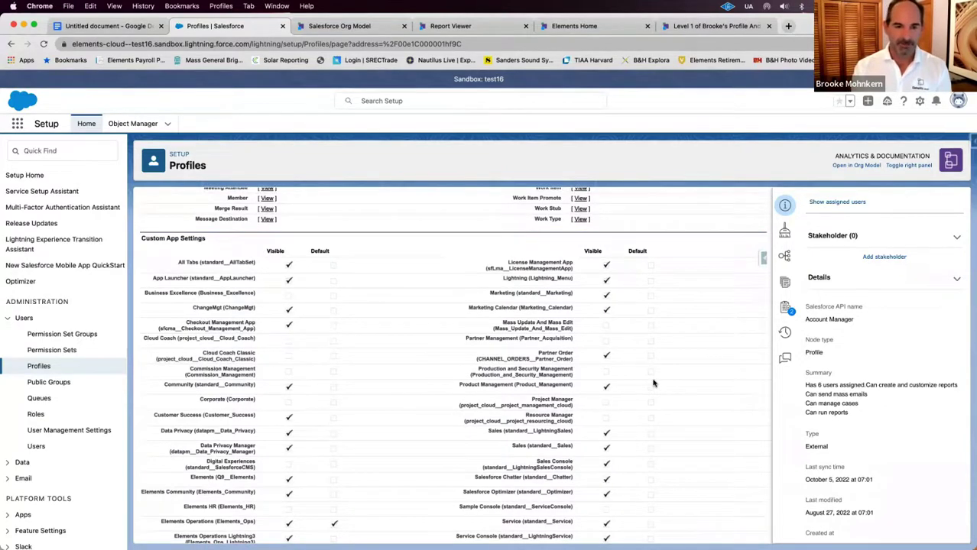
{"action": "scroll", "coordinate": [654, 383], "scroll_direction": "down", "scroll_amount": 2}
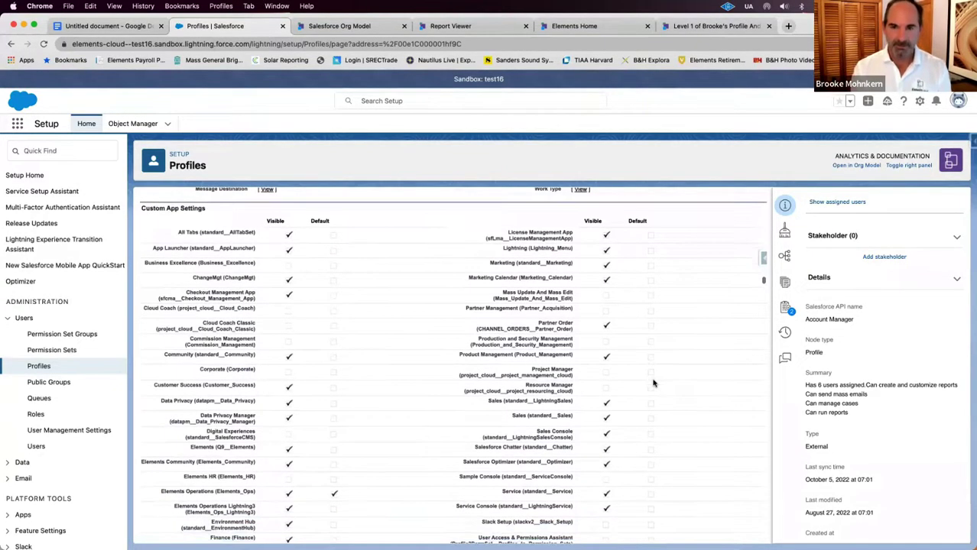
{"action": "scroll", "coordinate": [653, 383], "scroll_direction": "down", "scroll_amount": 10}
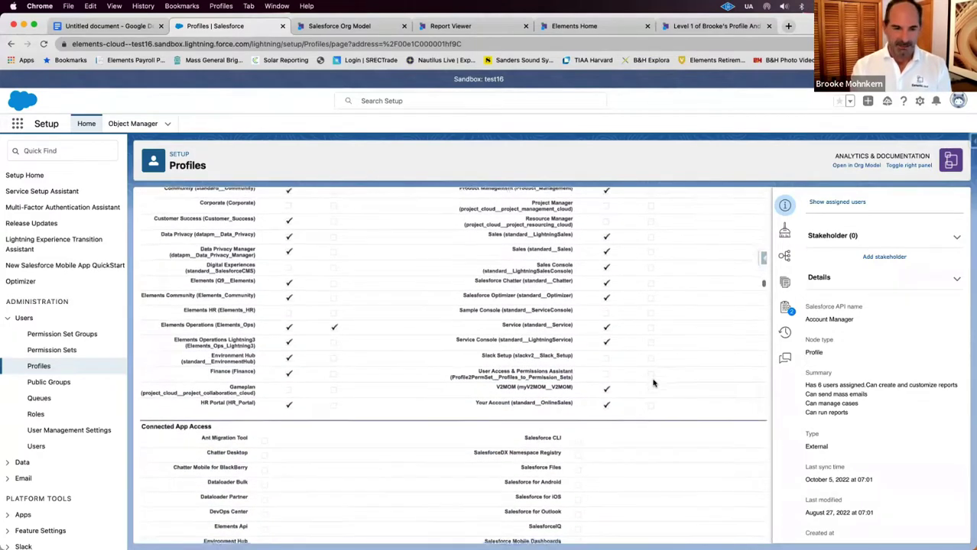
{"action": "scroll", "coordinate": [653, 383], "scroll_direction": "up", "scroll_amount": 1}
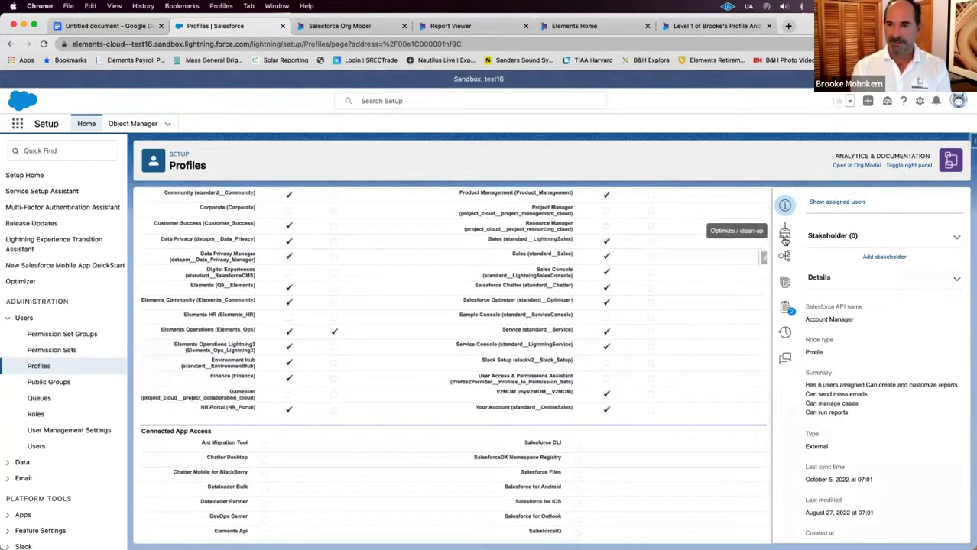
Step: Analyze Account Manager's total access: 1585 field permissions, 505 class accesses, 79 object permissions
{"action": "left_click", "coordinate": [784, 239]}
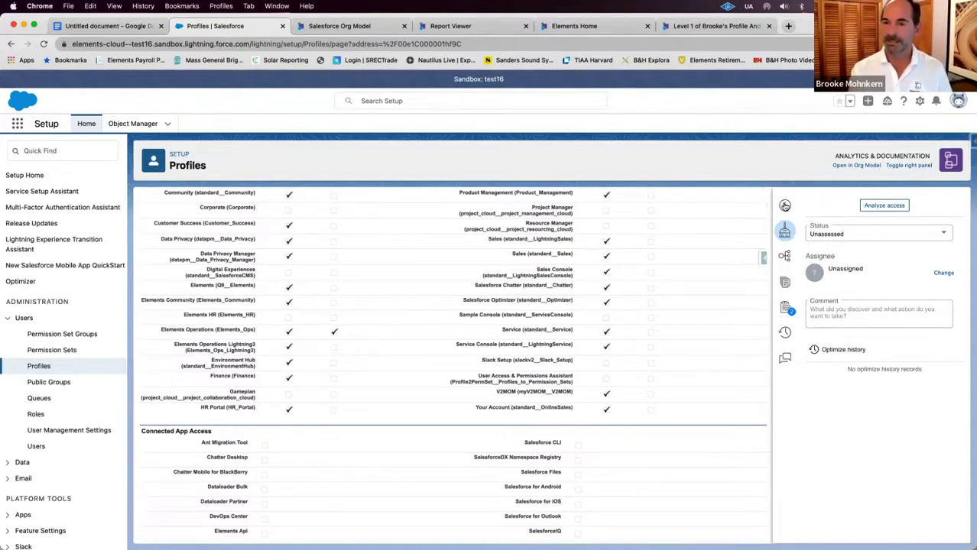
{"action": "left_click", "coordinate": [784, 204]}
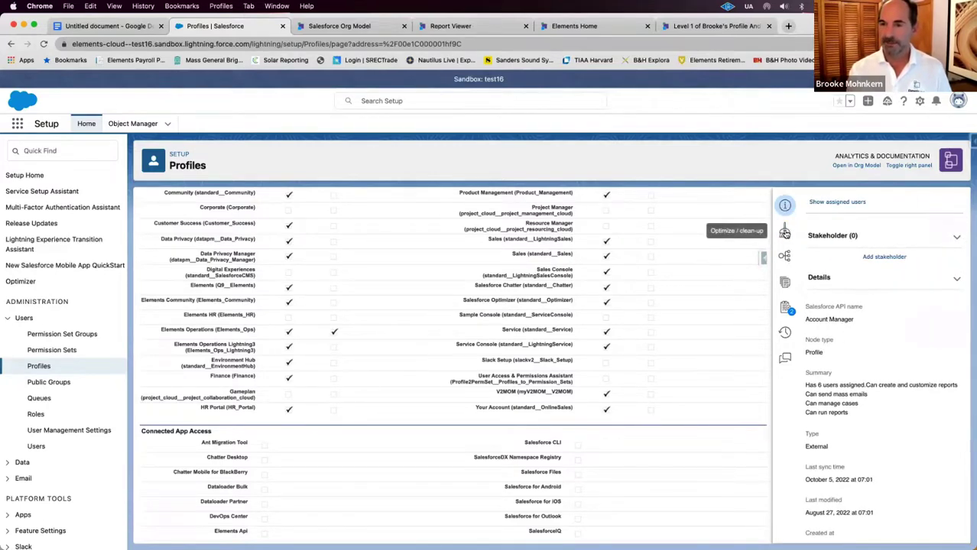
{"action": "left_click", "coordinate": [784, 233]}
{"action": "left_click", "coordinate": [878, 207]}
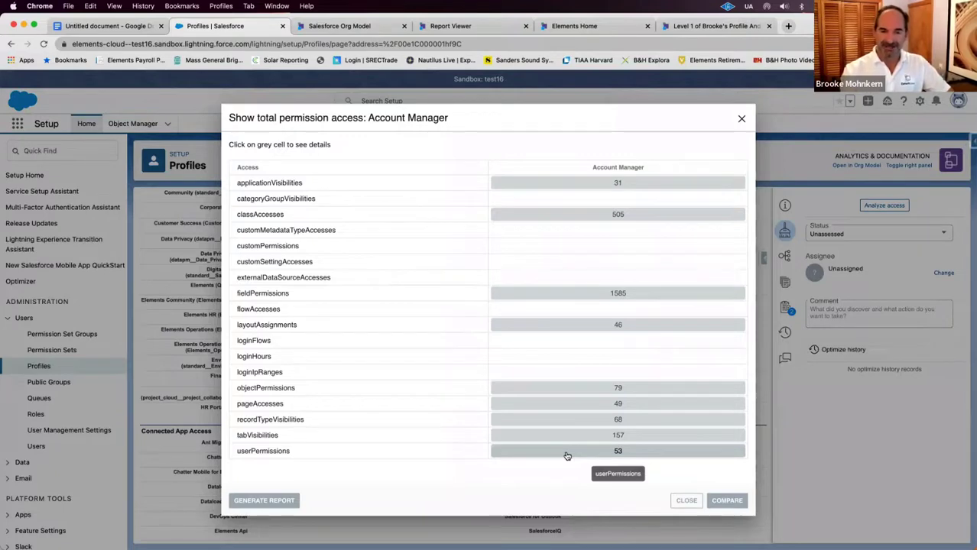
{"action": "left_click", "coordinate": [567, 452]}
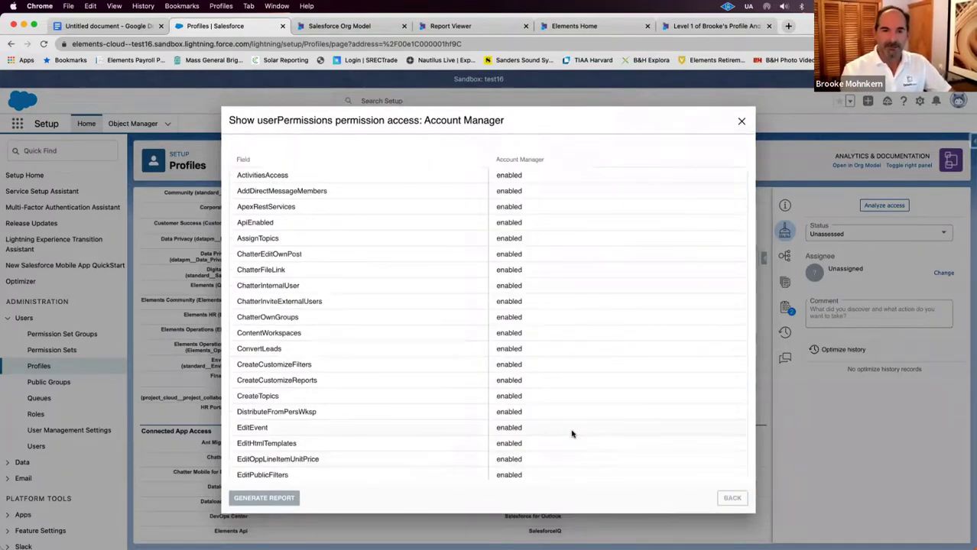
{"action": "scroll", "coordinate": [571, 434], "scroll_direction": "down", "scroll_amount": 5}
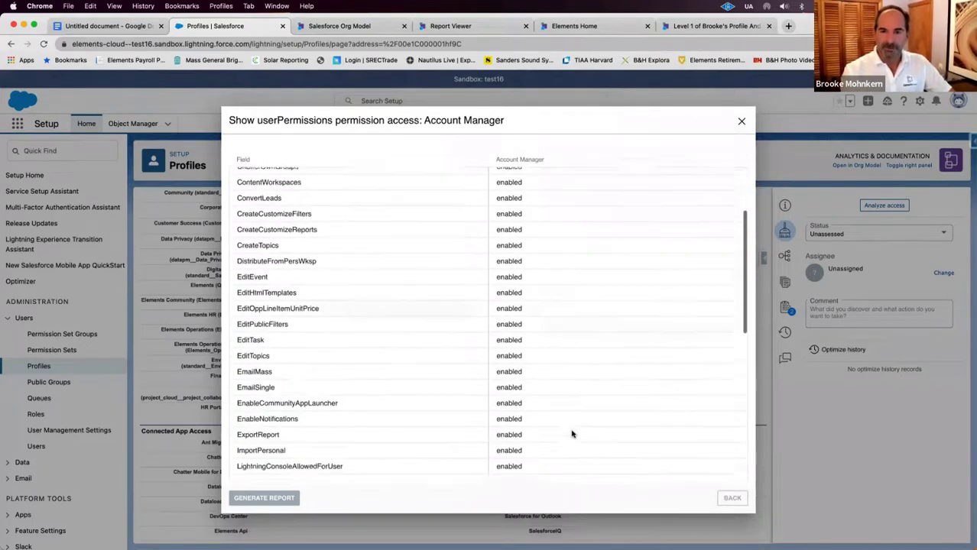
{"action": "scroll", "coordinate": [572, 434], "scroll_direction": "down", "scroll_amount": 8}
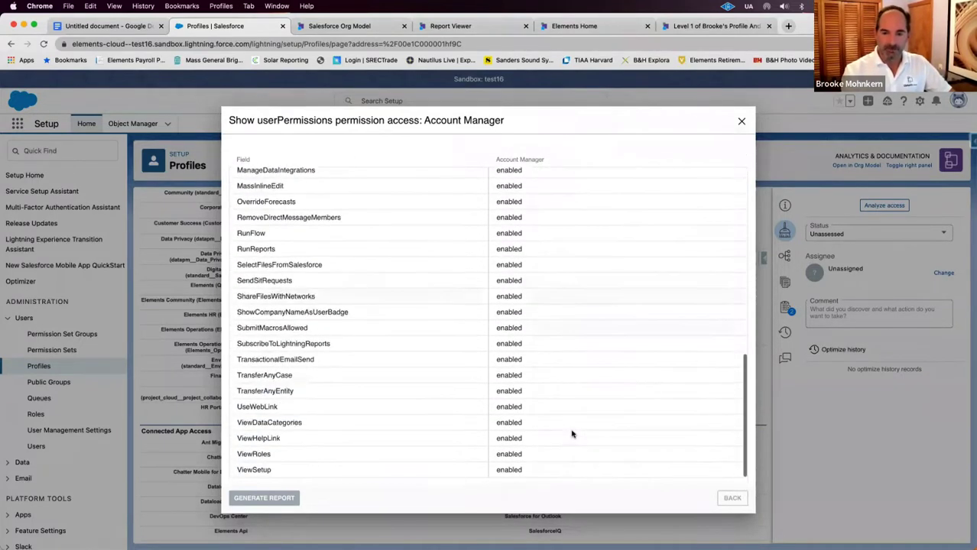
{"action": "scroll", "coordinate": [572, 434], "scroll_direction": "up", "scroll_amount": 1}
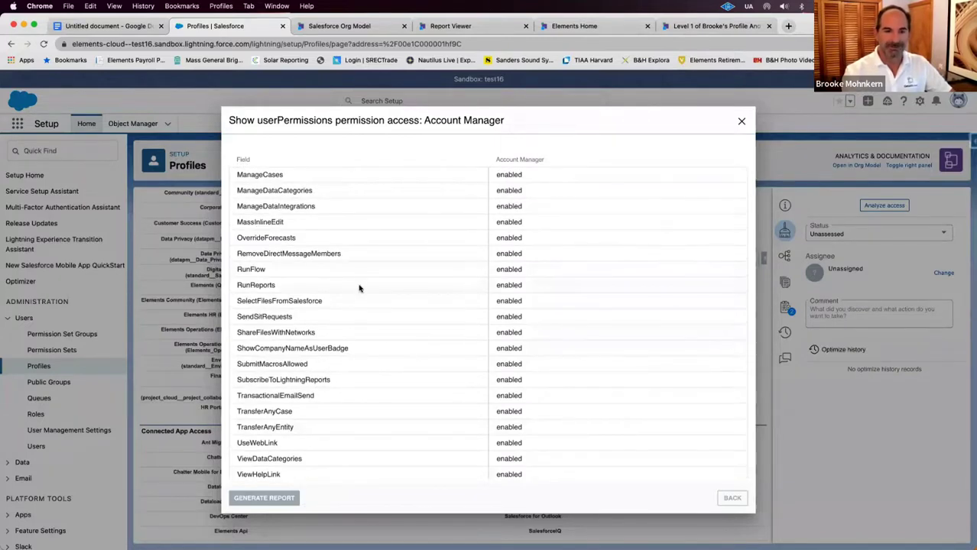
{"action": "scroll", "coordinate": [359, 288], "scroll_direction": "up", "scroll_amount": 8}
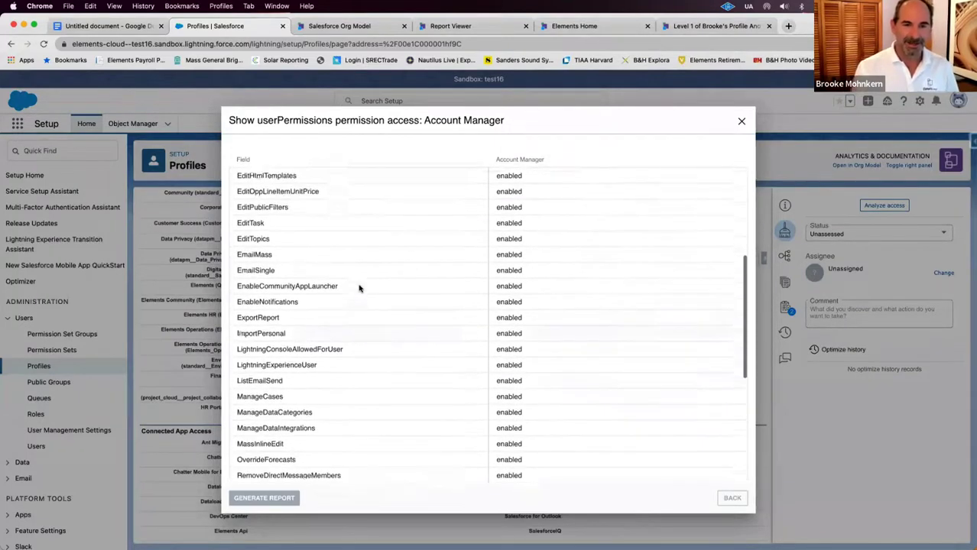
{"action": "scroll", "coordinate": [359, 288], "scroll_direction": "up", "scroll_amount": 5}
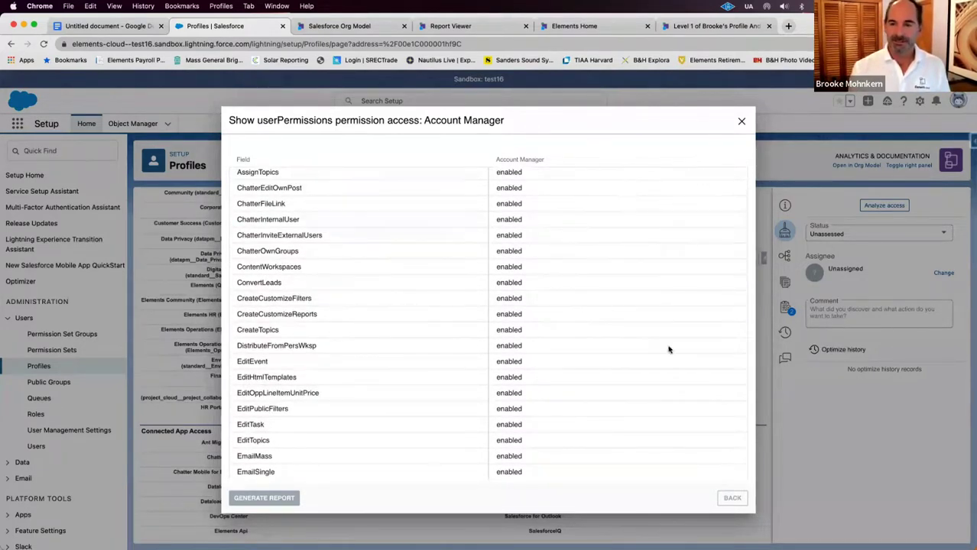
{"action": "left_click", "coordinate": [729, 497]}
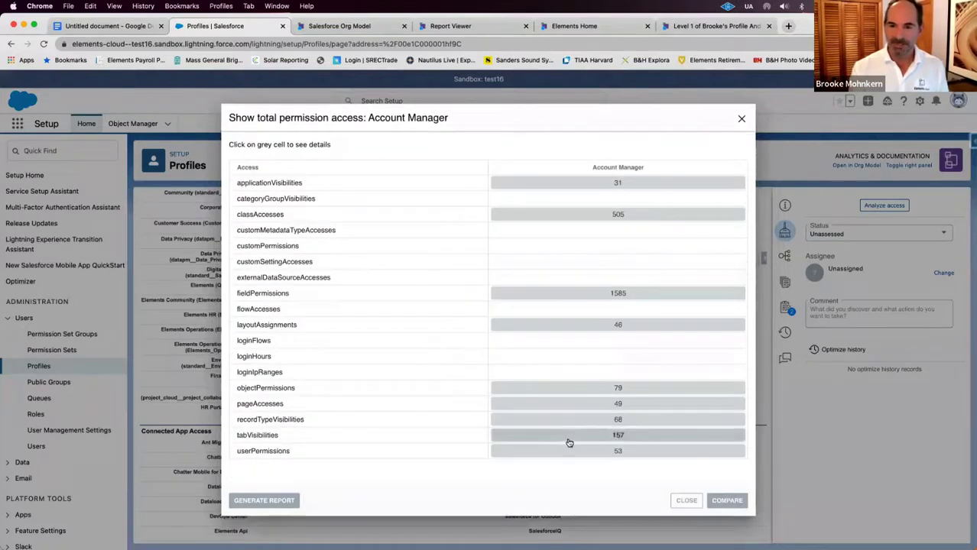
{"action": "left_click", "coordinate": [273, 501]}
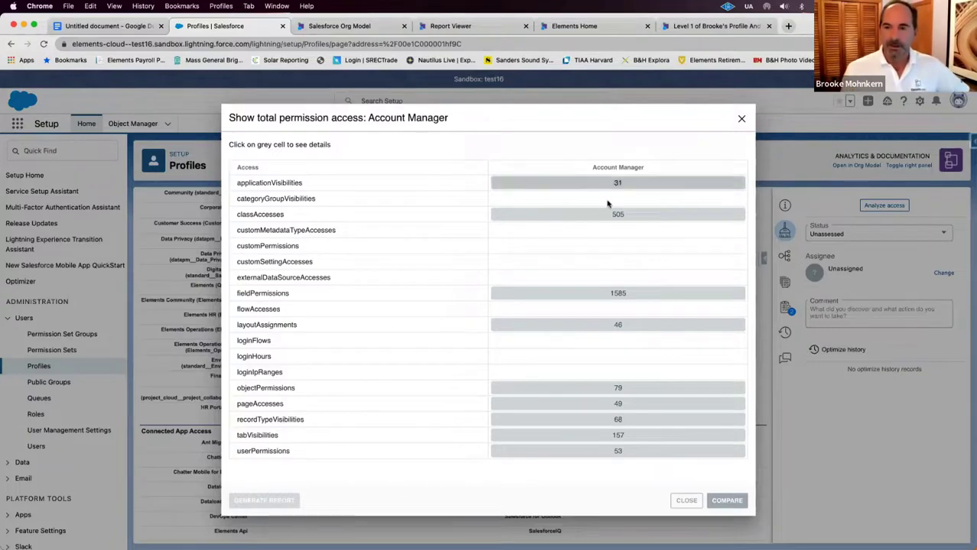
{"action": "left_click", "coordinate": [739, 119]}
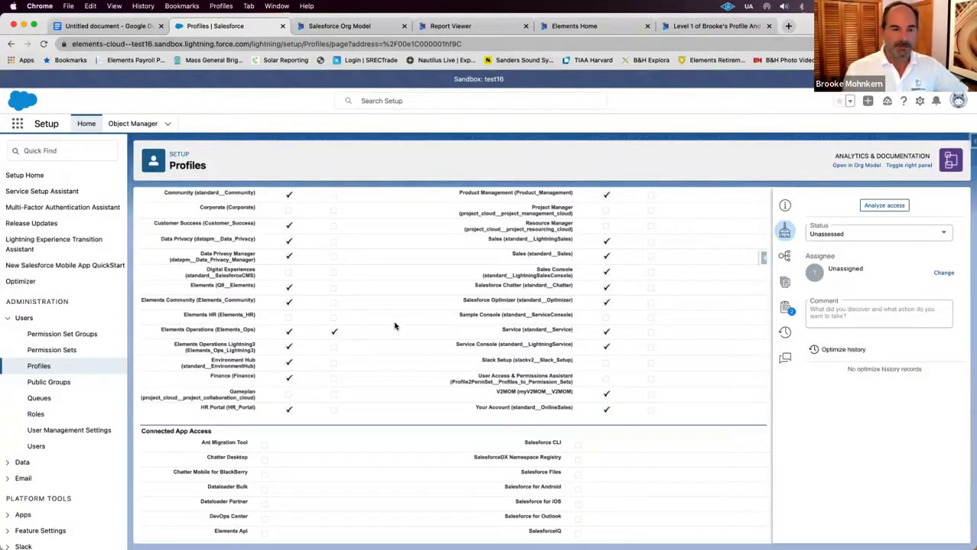
Step: Open the Finance profile and analyze its access: 1621 field, 507 class, 70 object permissions
{"action": "left_click", "coordinate": [37, 367]}
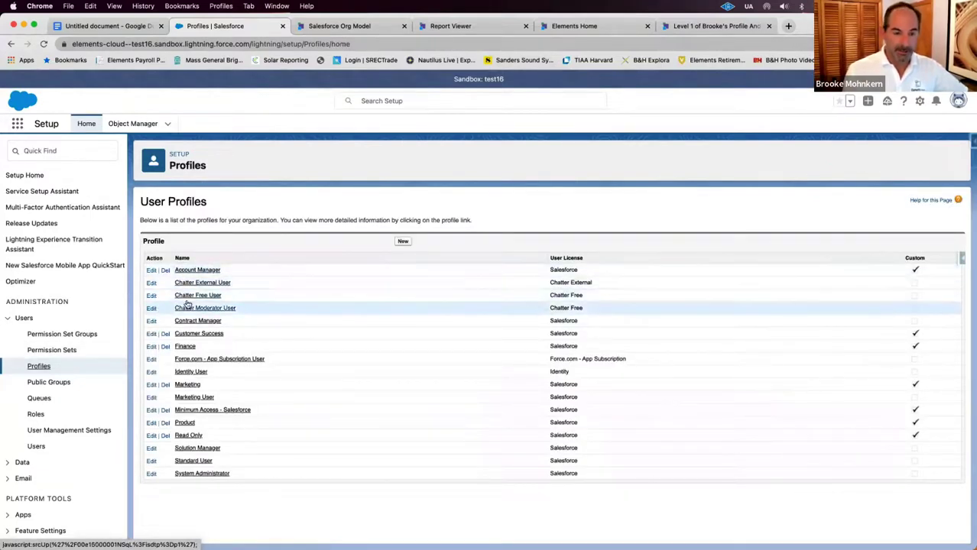
{"action": "left_click", "coordinate": [184, 346]}
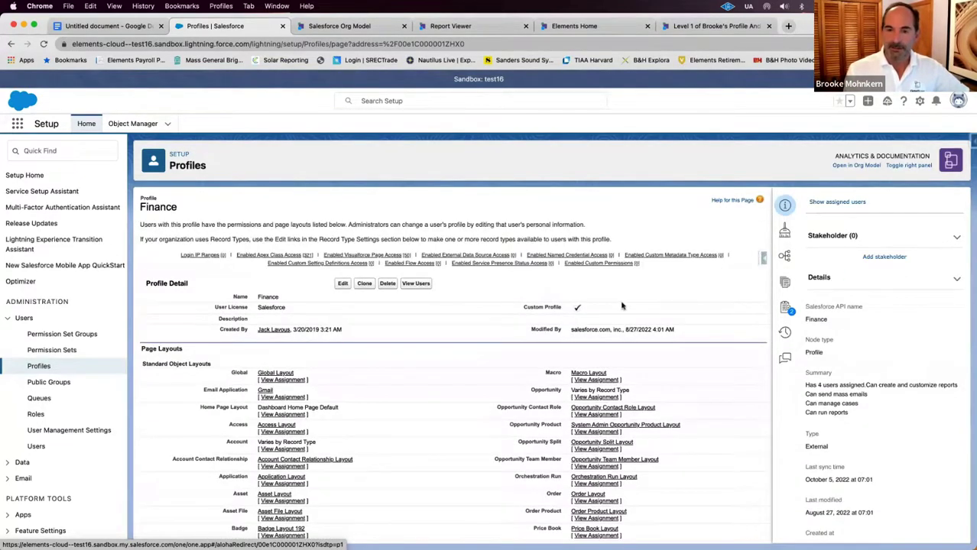
{"action": "left_click", "coordinate": [784, 230]}
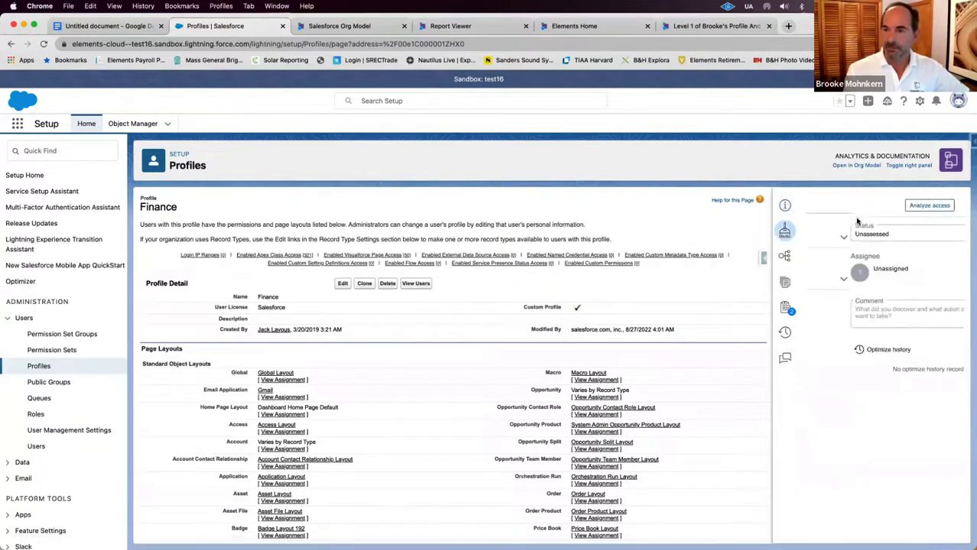
{"action": "left_click", "coordinate": [890, 207]}
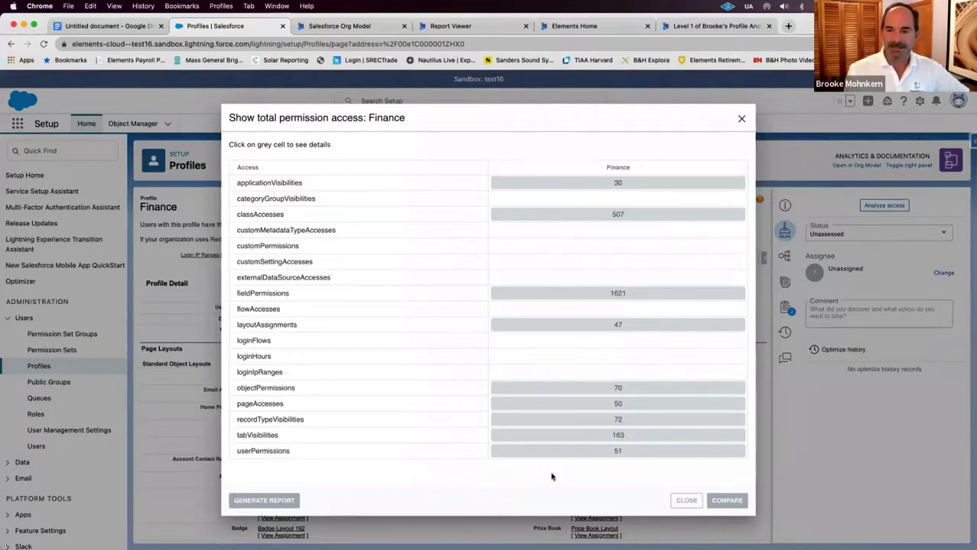
Step: Compare Finance with Account Manager: 84% overall, 99% class, 45% object permission similarity
{"action": "left_click", "coordinate": [726, 500]}
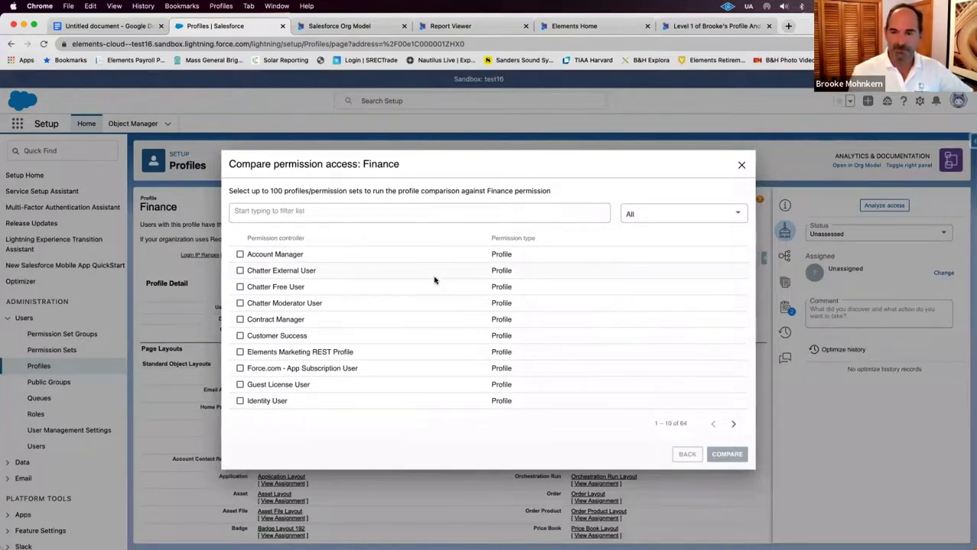
{"action": "left_click", "coordinate": [240, 255]}
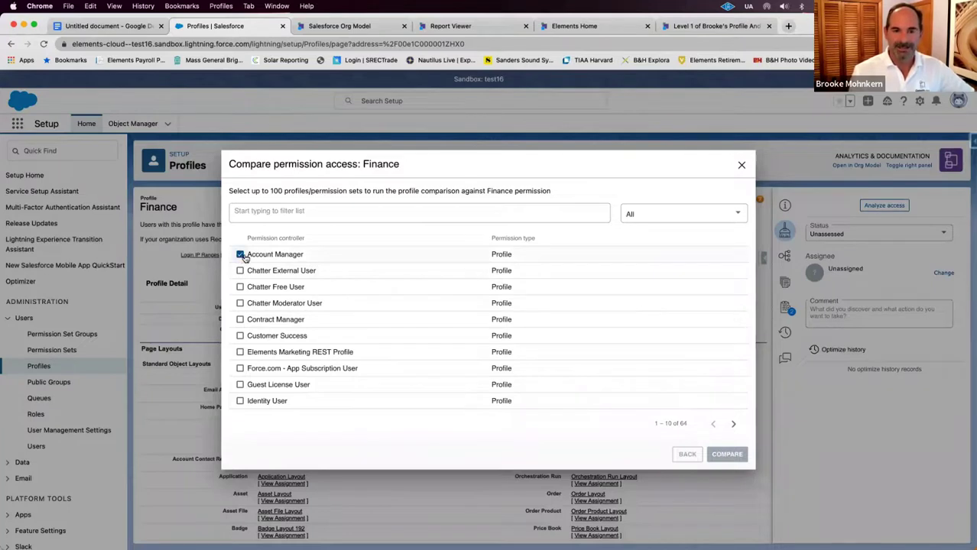
{"action": "left_click", "coordinate": [727, 455]}
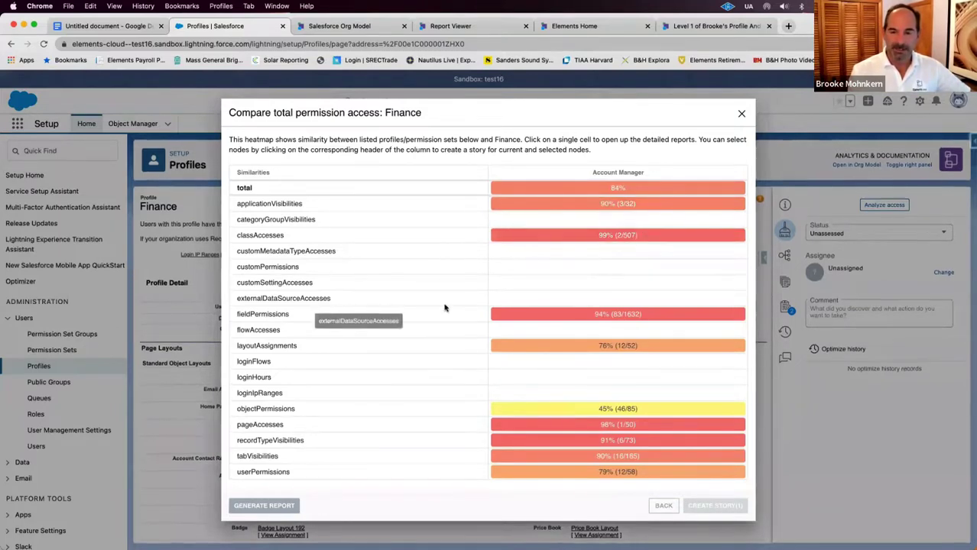
{"action": "left_click", "coordinate": [580, 472]}
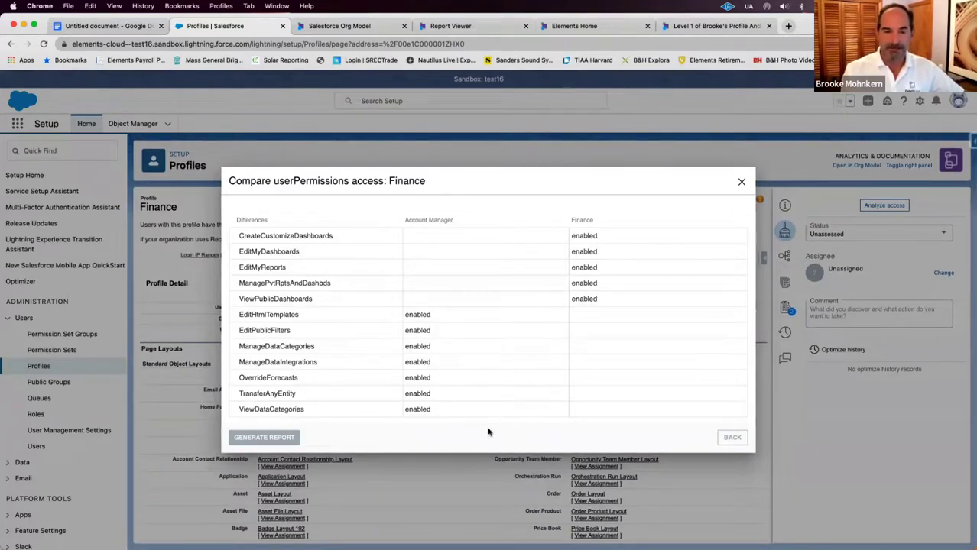
{"action": "left_click", "coordinate": [724, 439]}
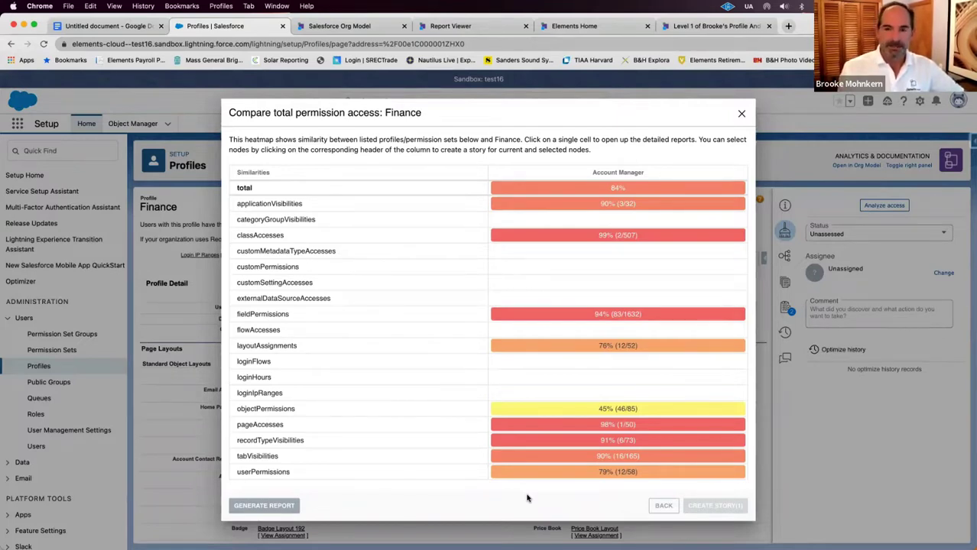
Step: Create a story summarised 'New Profile merge case Account Management/Finance' with description 'Yadda yadda yadda'
{"action": "left_click", "coordinate": [590, 174]}
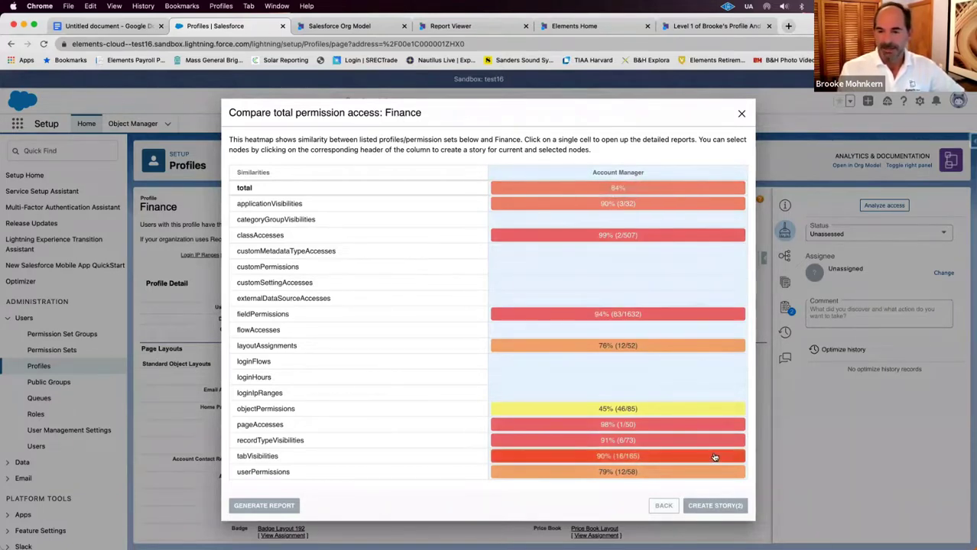
{"action": "left_click", "coordinate": [706, 507]}
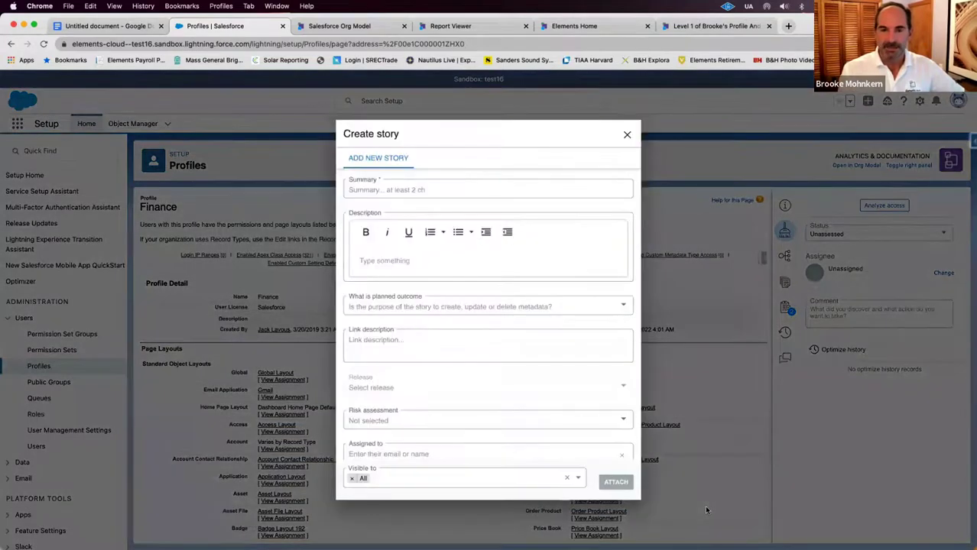
{"action": "left_click", "coordinate": [547, 188]}
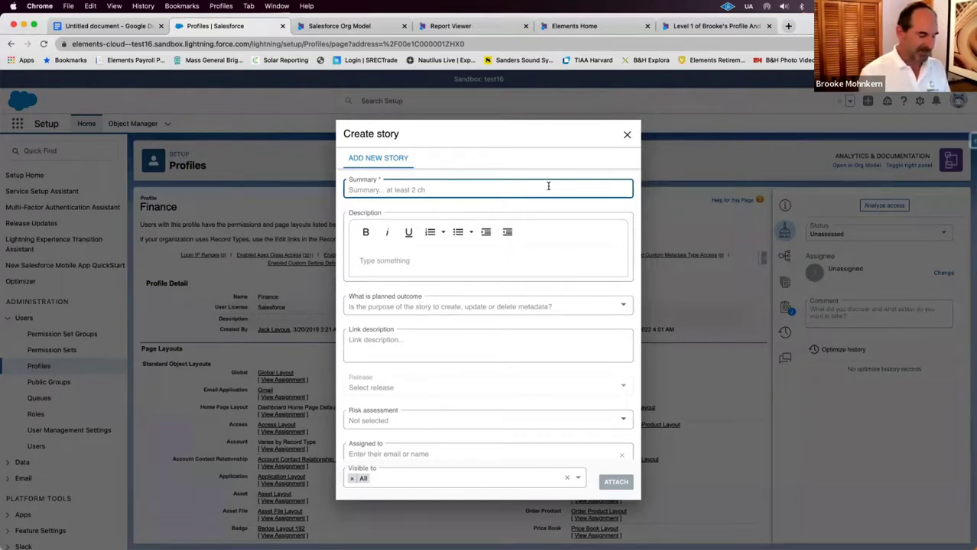
{"action": "type", "text": "New "}
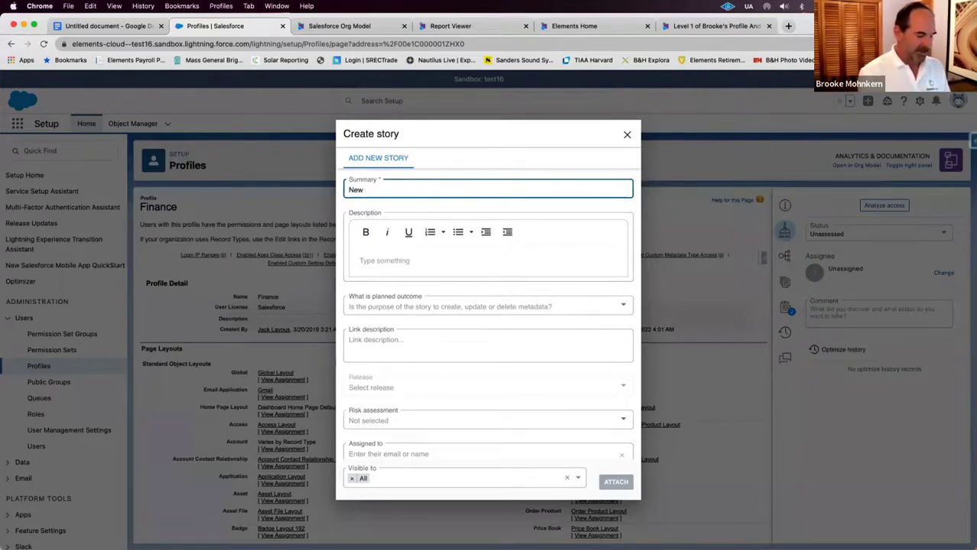
{"action": "type", "text": "Profile"}
{"action": "key", "text": "BackSpace"}
{"action": "key", "text": "BackSpace"}
{"action": "key", "text": "BackSpace"}
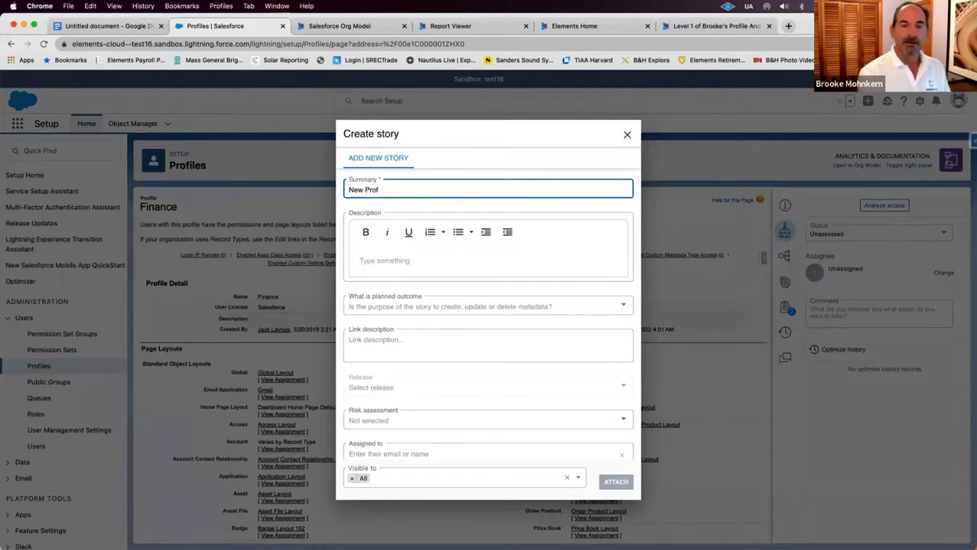
{"action": "type", "text": "ile to"}
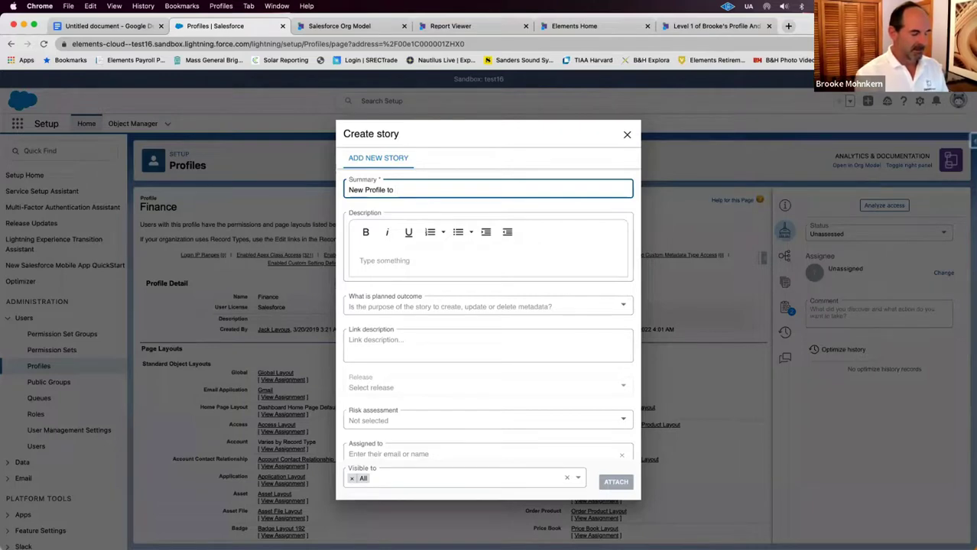
{"action": "key", "text": "BackSpace"}
{"action": "key", "text": "BackSpace"}
{"action": "key", "text": "BackSpace"}
{"action": "type", "text": "merg"}
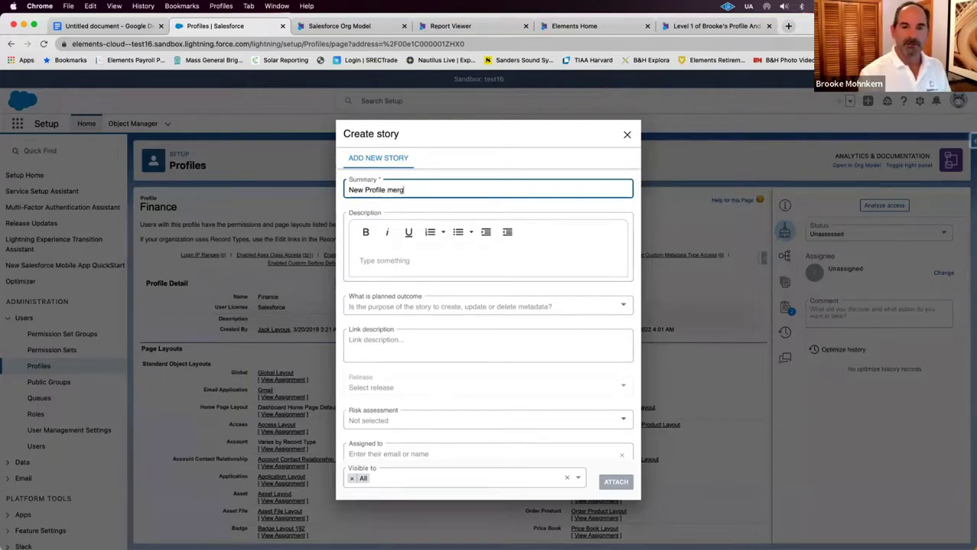
{"action": "type", "text": "e case Accou"}
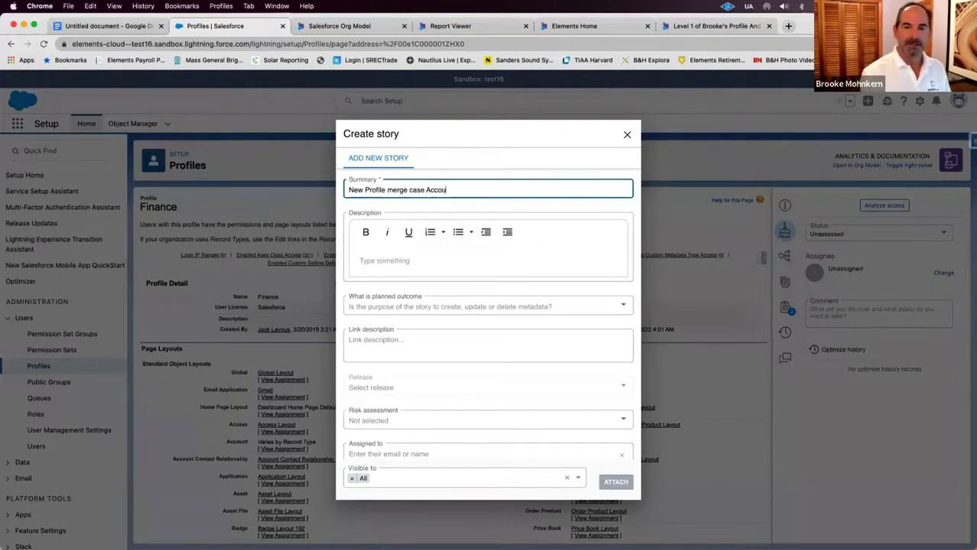
{"action": "type", "text": "nt Management"}
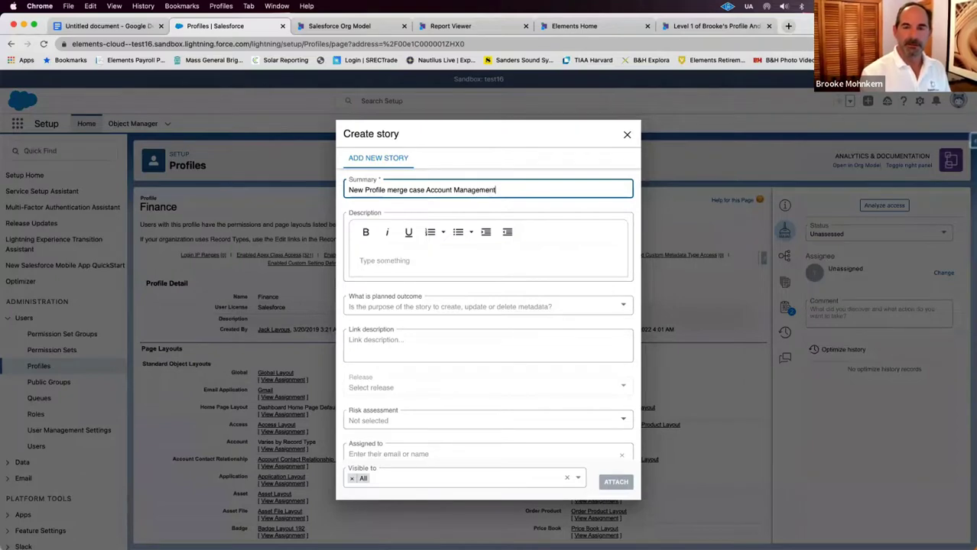
{"action": "type", "text": "/Finance"}
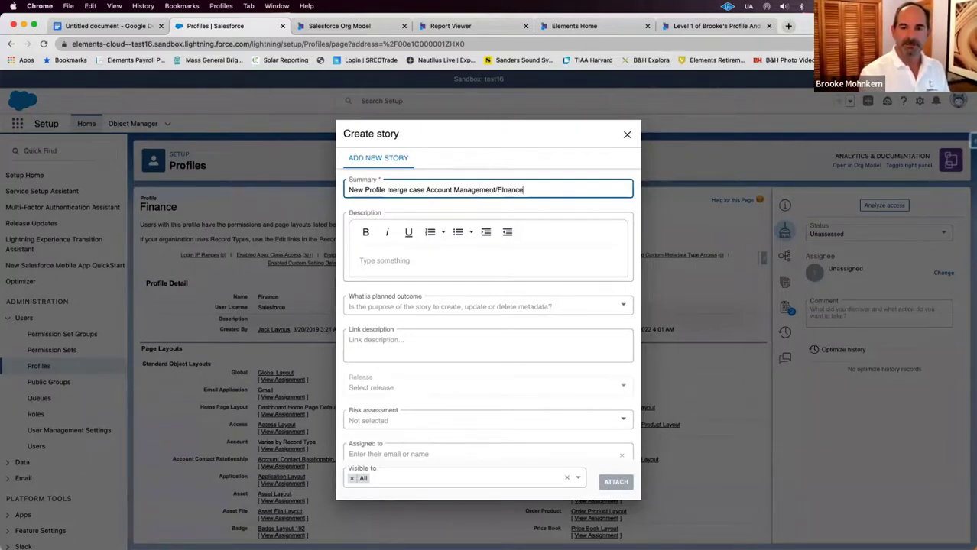
{"action": "left_click", "coordinate": [544, 251]}
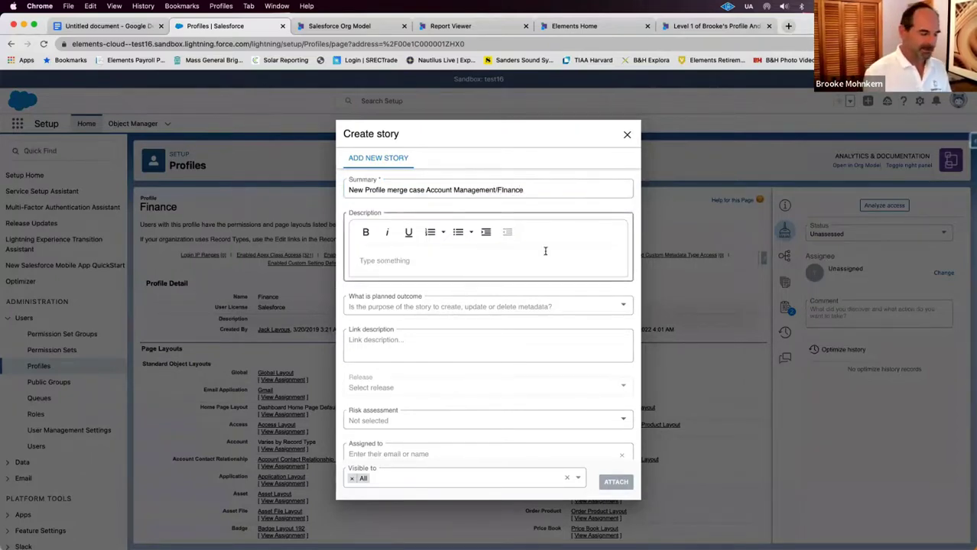
{"action": "type", "text": "Yadda ya"}
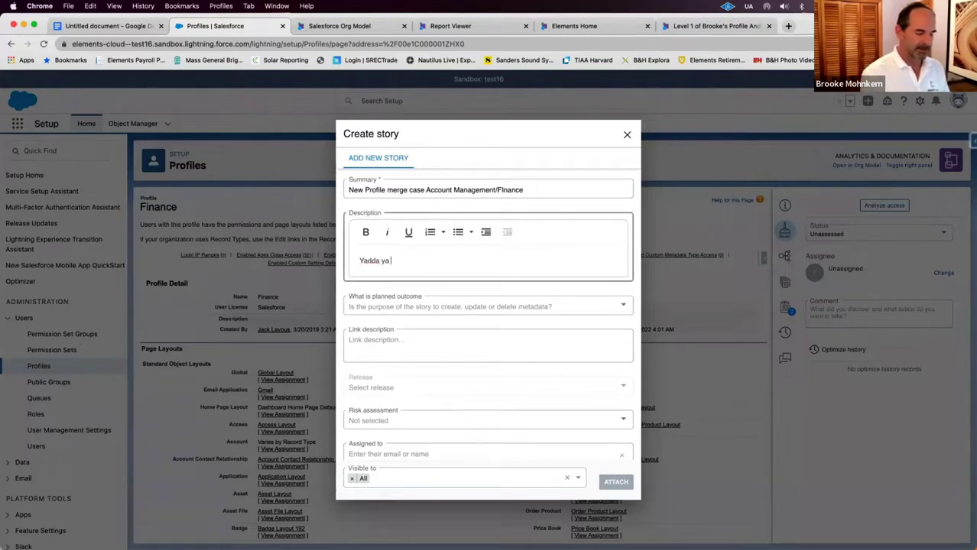
{"action": "type", "text": "dda yad"}
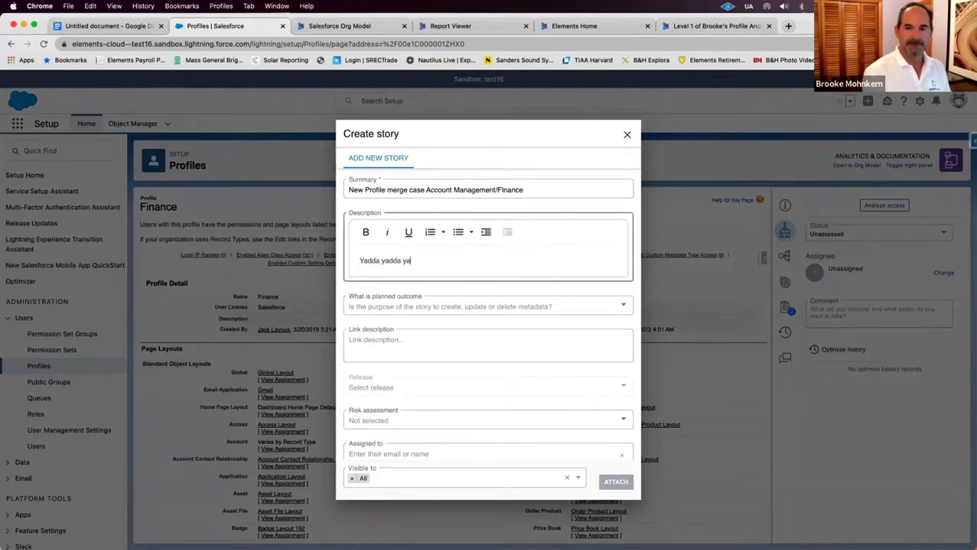
{"action": "type", "text": "da"}
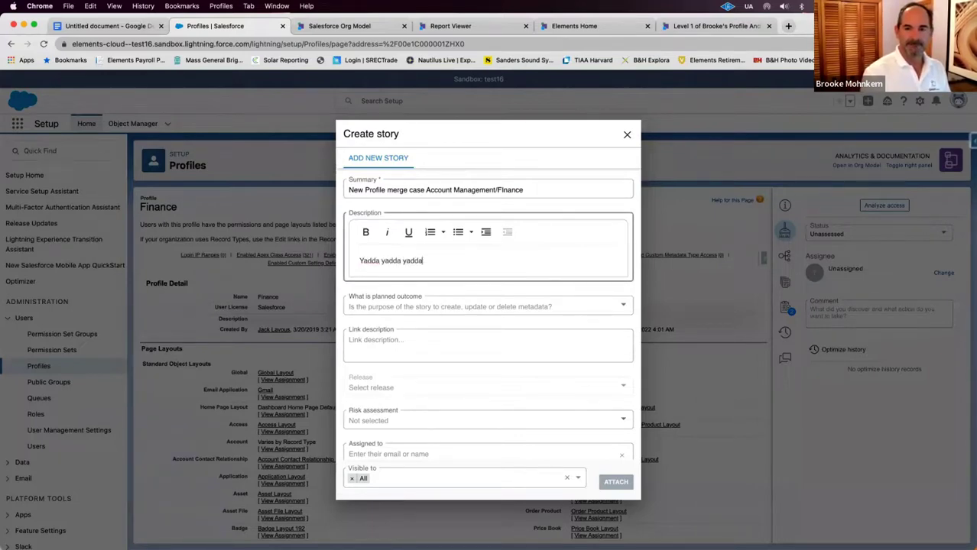
Step: Attach the story to both profiles and close the Compare permission access dialog
{"action": "left_click", "coordinate": [616, 482]}
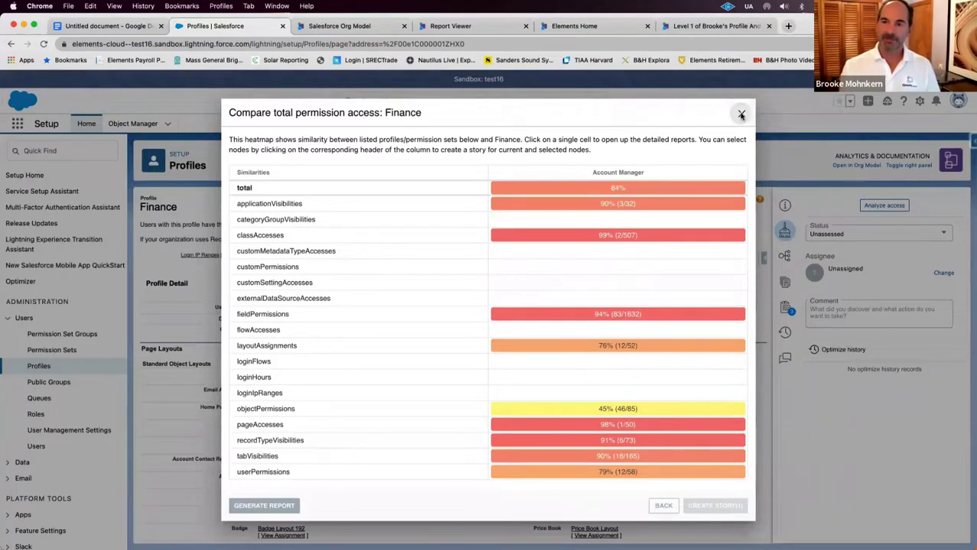
{"action": "left_click", "coordinate": [740, 114]}
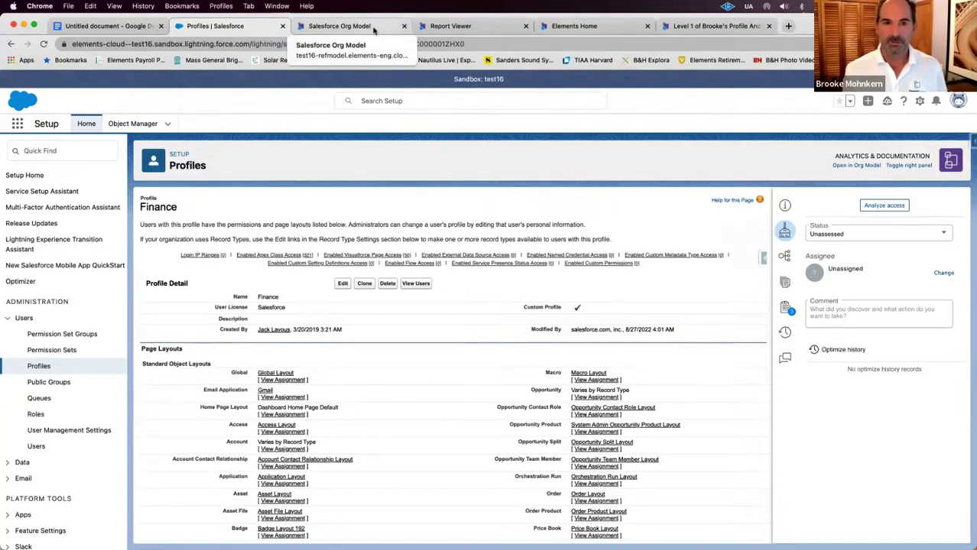
Step: Switch to the test16 Org Model metadata dictionary and scroll down to the Profiles category
{"action": "left_click", "coordinate": [374, 28]}
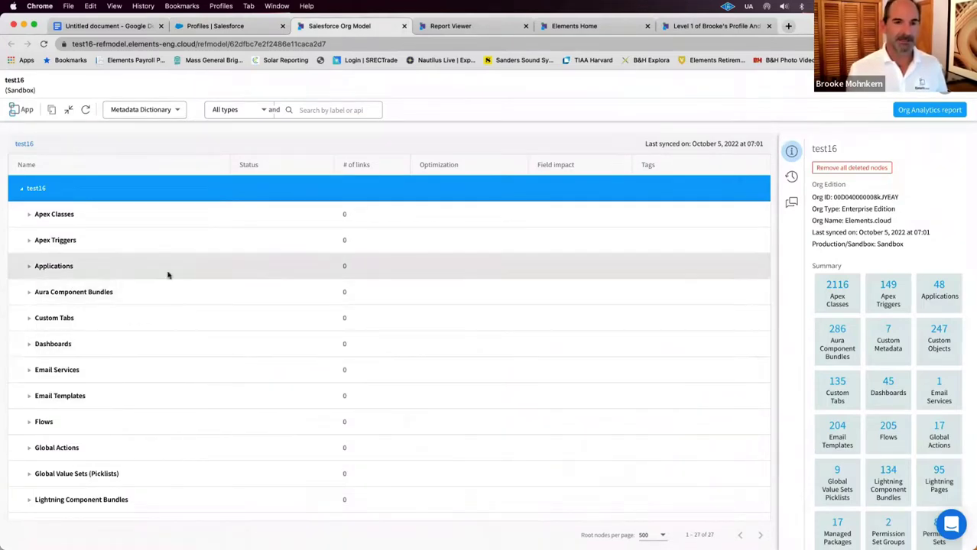
{"action": "left_click", "coordinate": [214, 27]}
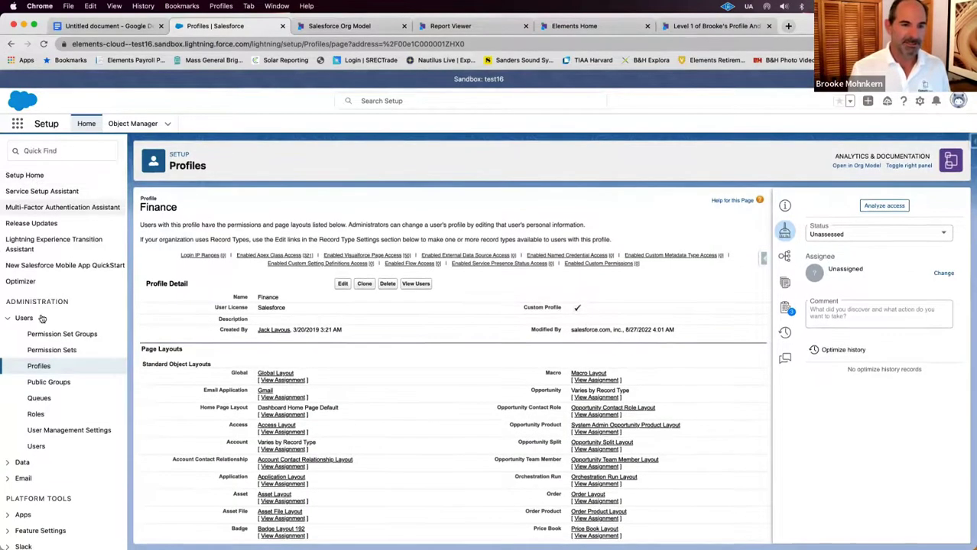
{"action": "left_click", "coordinate": [345, 28]}
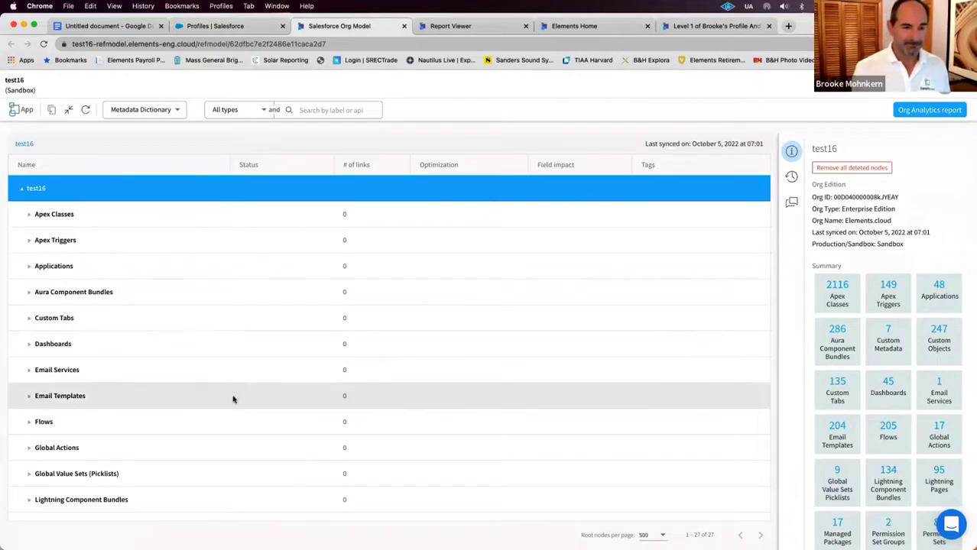
{"action": "scroll", "coordinate": [233, 399], "scroll_direction": "down", "scroll_amount": 6}
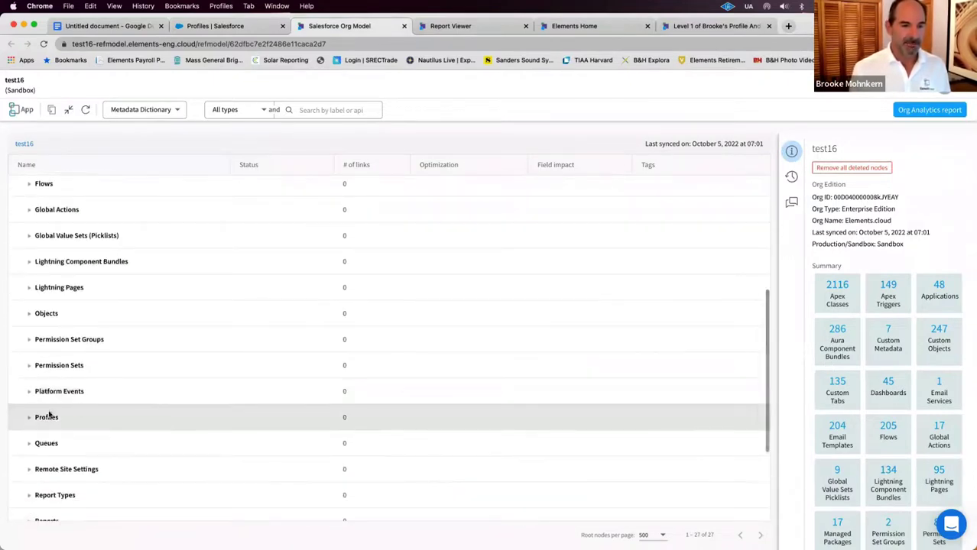
{"action": "scroll", "coordinate": [37, 436], "scroll_direction": "down", "scroll_amount": 1}
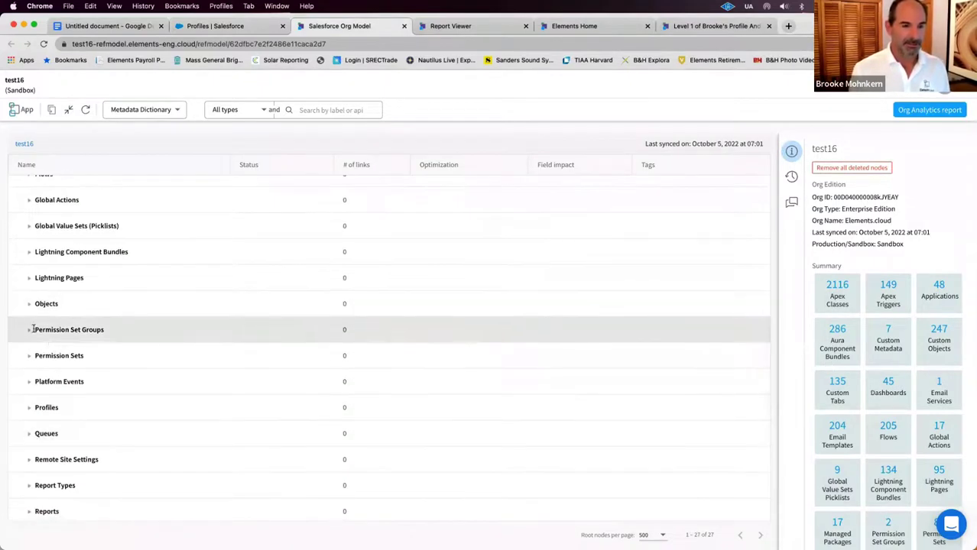
{"action": "scroll", "coordinate": [52, 394], "scroll_direction": "down", "scroll_amount": 1}
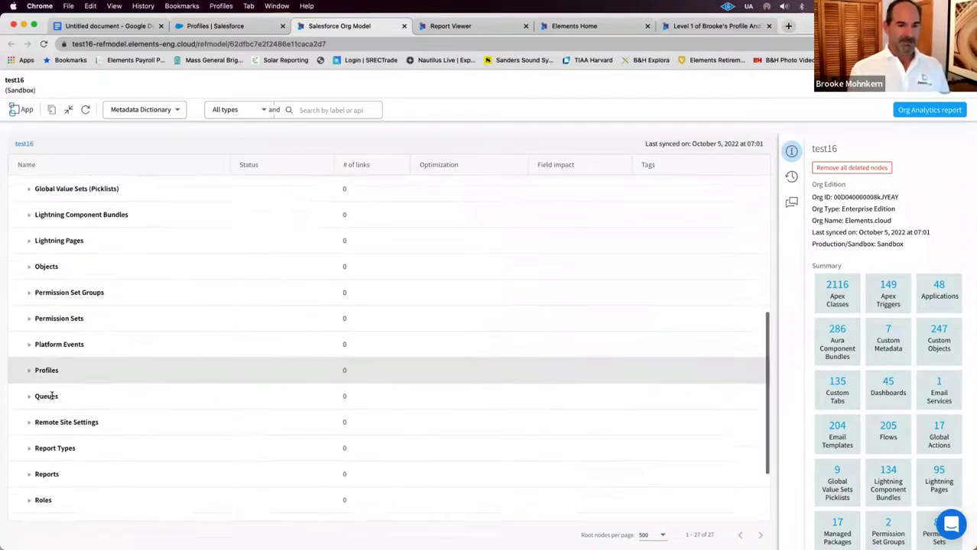
{"action": "scroll", "coordinate": [52, 394], "scroll_direction": "down", "scroll_amount": 1}
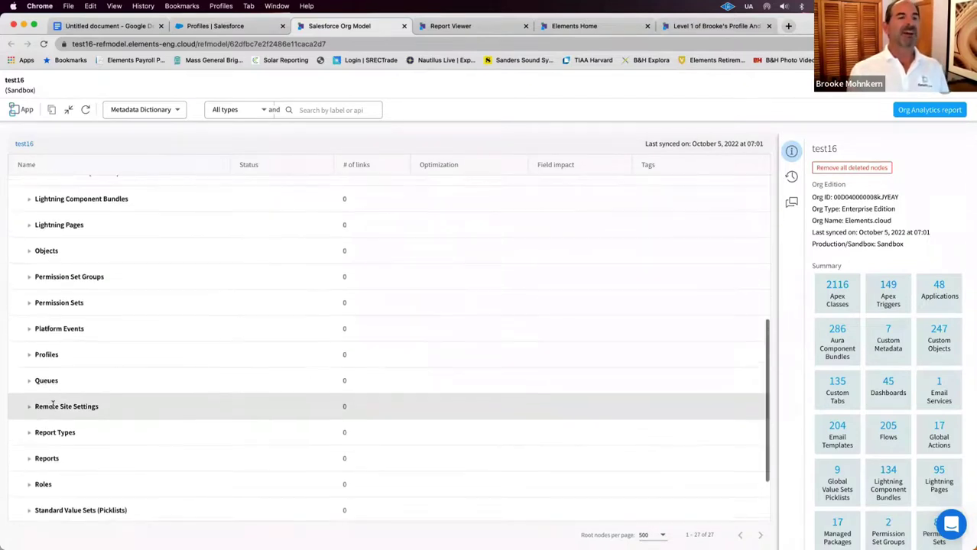
Step: Expand Profiles and open the Account Manager profile's optimization assessment
{"action": "left_click", "coordinate": [31, 355]}
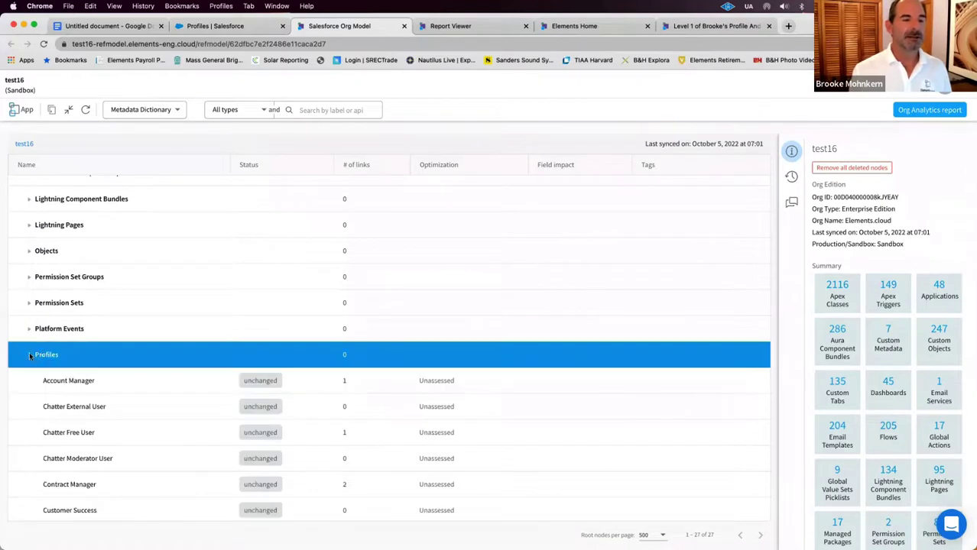
{"action": "left_click", "coordinate": [82, 382]}
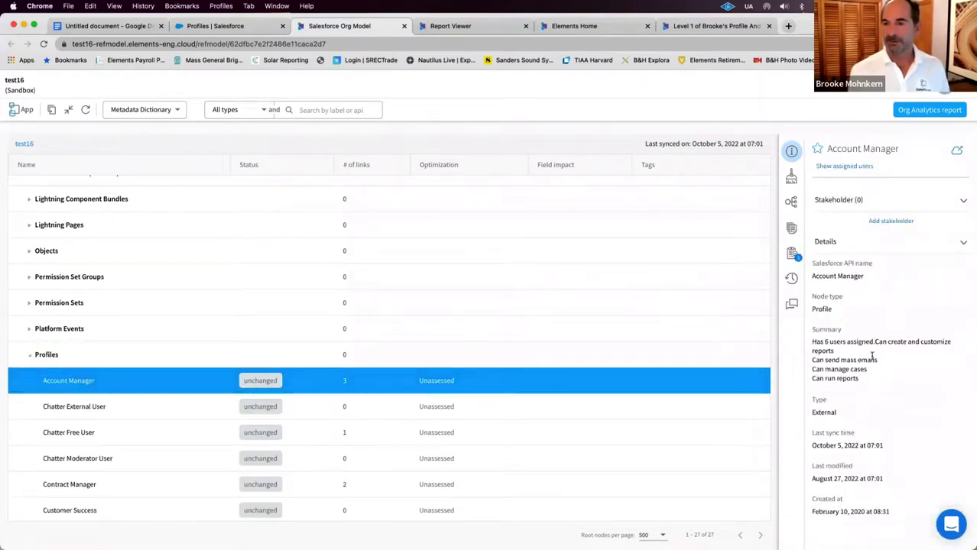
{"action": "left_click", "coordinate": [793, 177]}
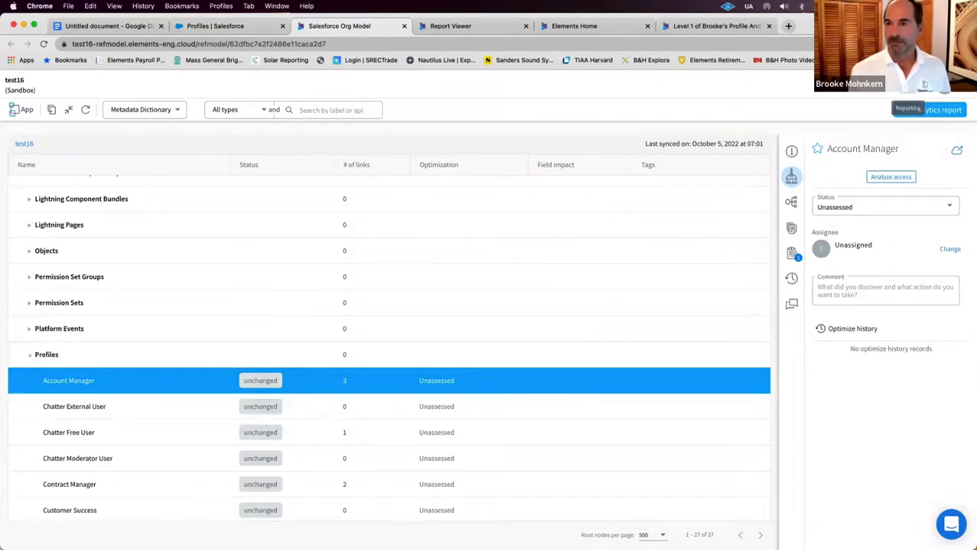
Step: Run a new Org Analytics report of type Profile/permission set similarity scores
{"action": "left_click", "coordinate": [921, 109]}
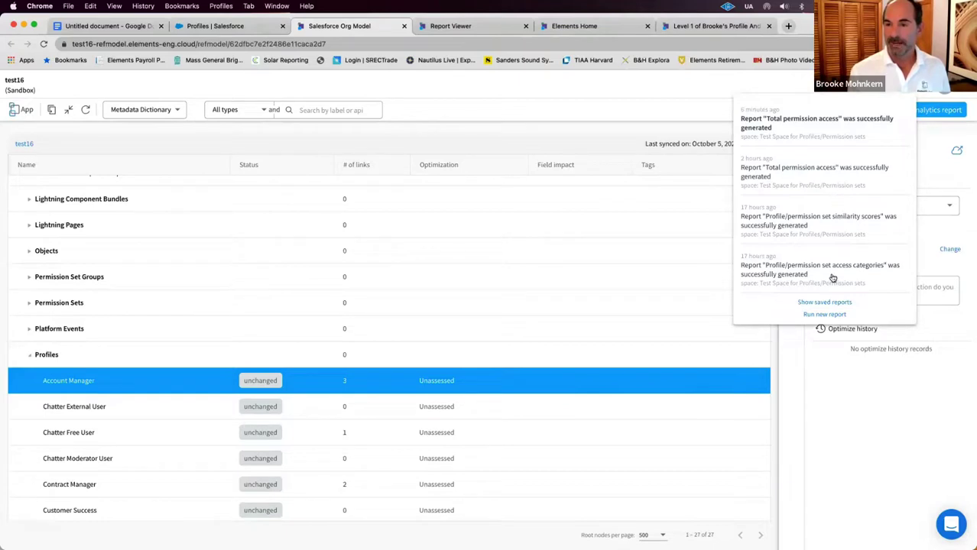
{"action": "left_click", "coordinate": [825, 314]}
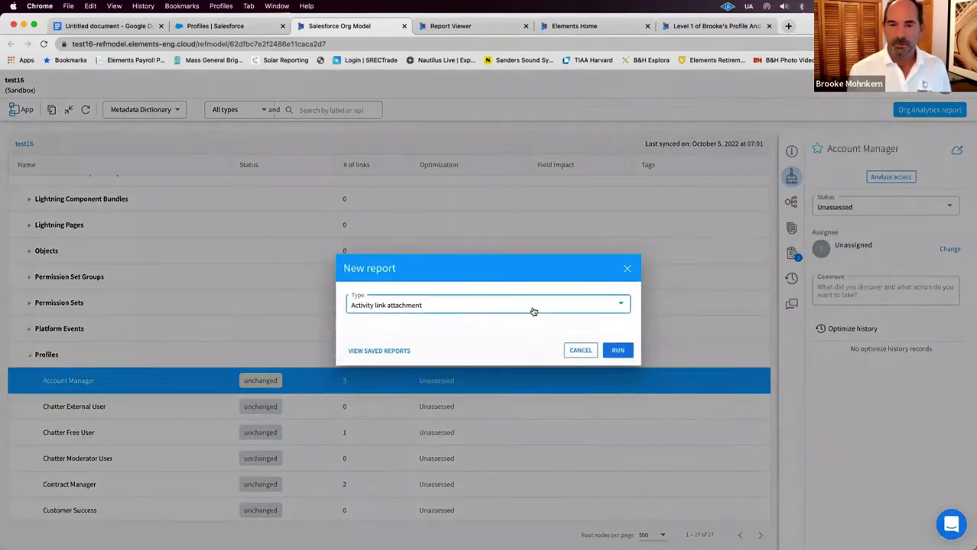
{"action": "left_click", "coordinate": [532, 311]}
{"action": "scroll", "coordinate": [488, 402], "scroll_direction": "down", "scroll_amount": 5}
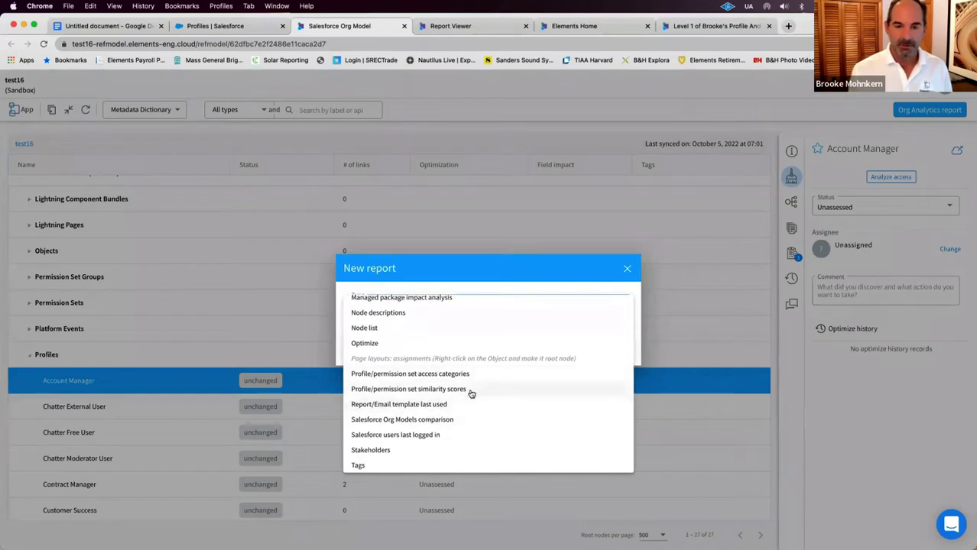
{"action": "left_click", "coordinate": [472, 390]}
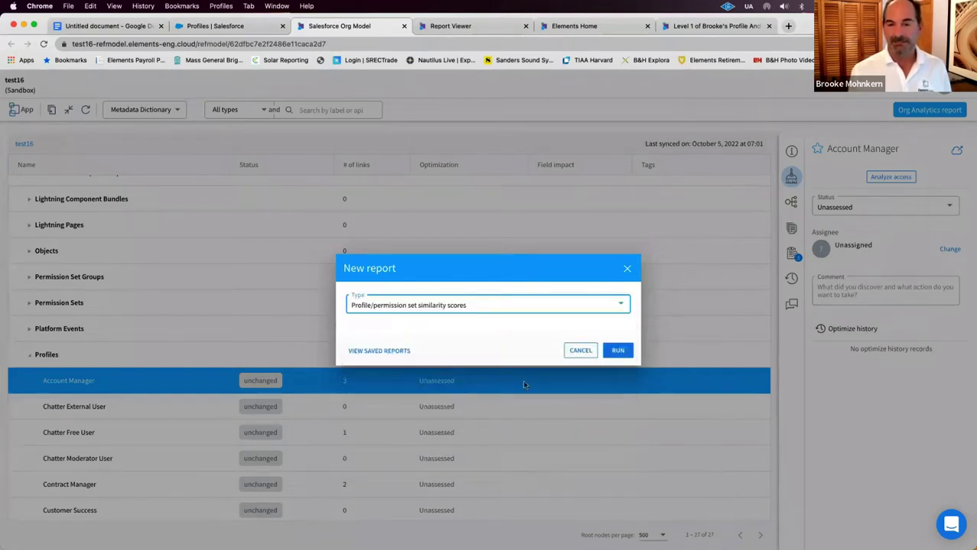
{"action": "left_click", "coordinate": [610, 353]}
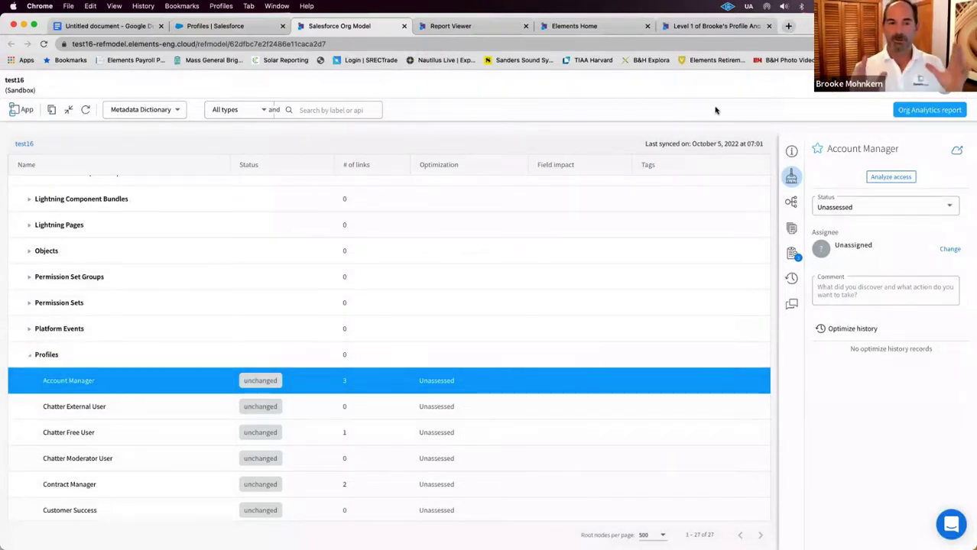
Step: Sort the similarity scores report by Account Manager, highest first, then return to Org Model
{"action": "left_click", "coordinate": [470, 28]}
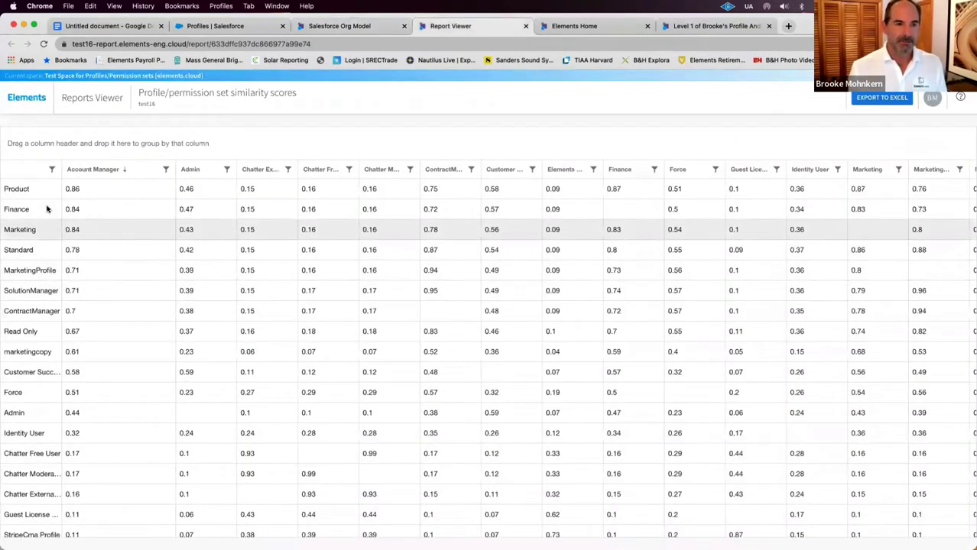
{"action": "left_click", "coordinate": [87, 174]}
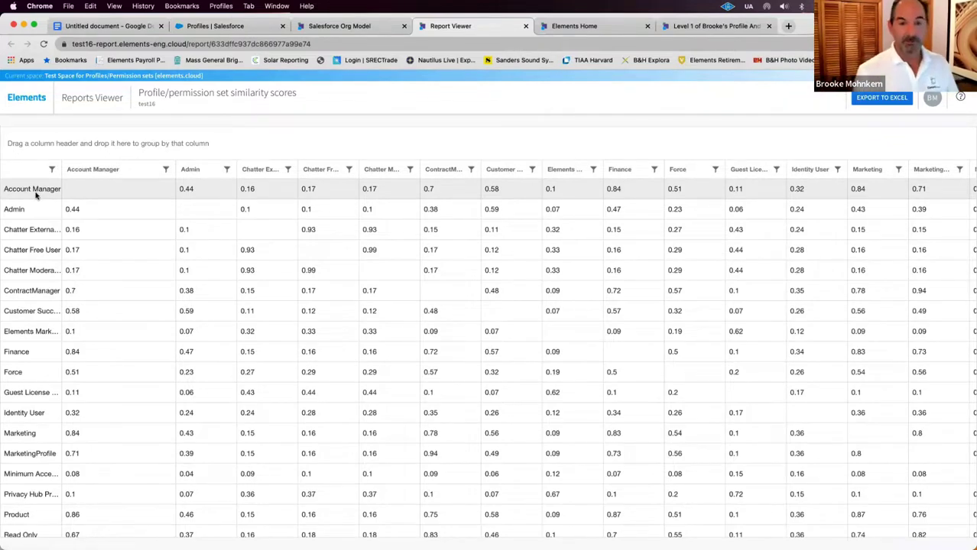
{"action": "scroll", "coordinate": [130, 279], "scroll_direction": "down", "scroll_amount": 8}
{"action": "scroll", "coordinate": [131, 280], "scroll_direction": "up", "scroll_amount": 8}
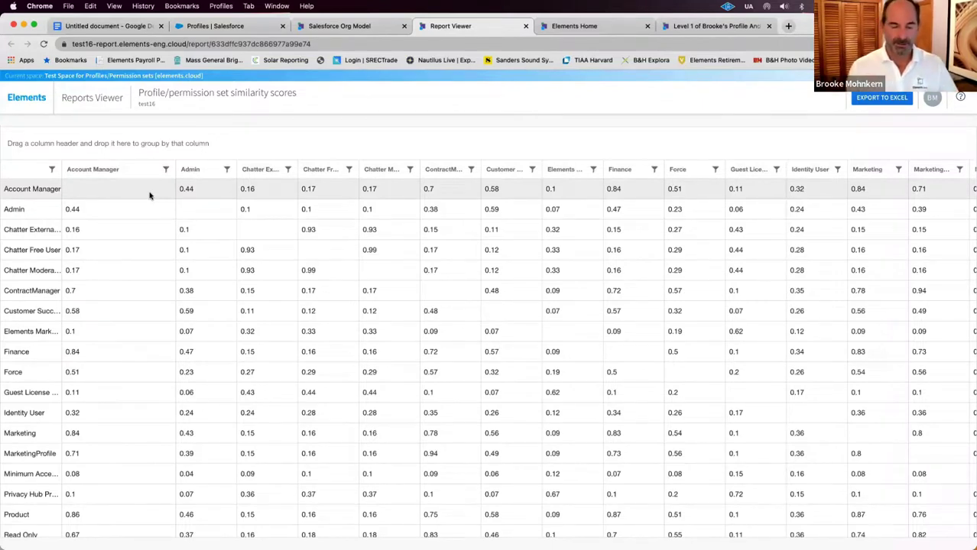
{"action": "left_click", "coordinate": [96, 170]}
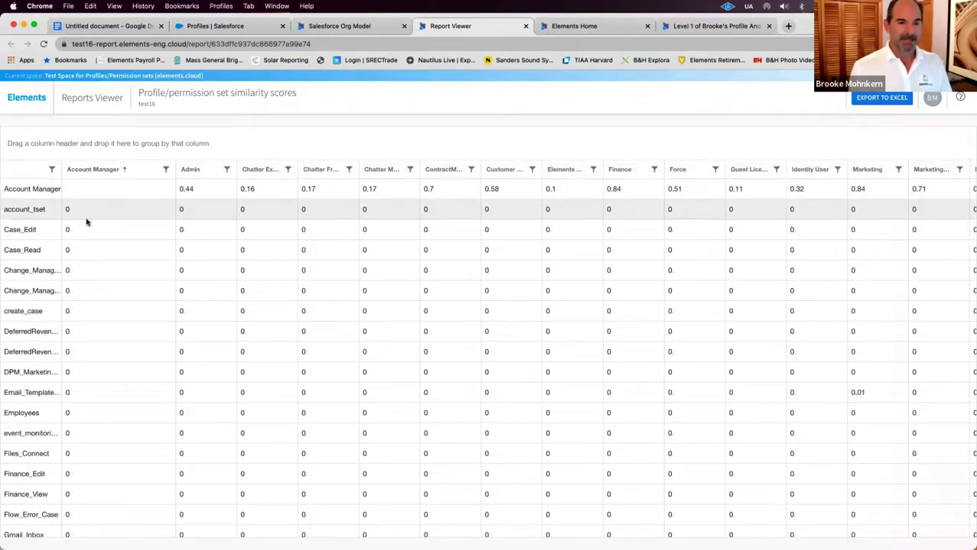
{"action": "left_click", "coordinate": [89, 171]}
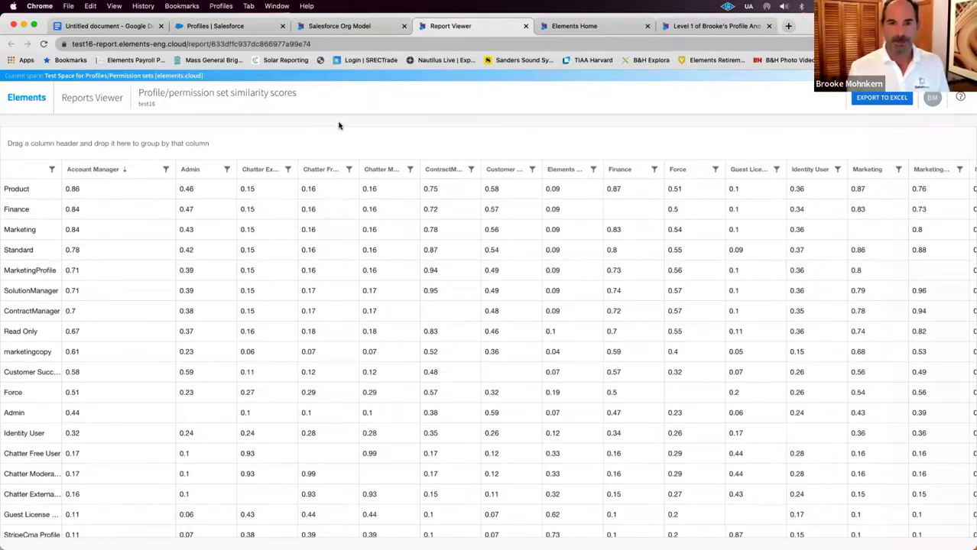
{"action": "left_click", "coordinate": [338, 27]}
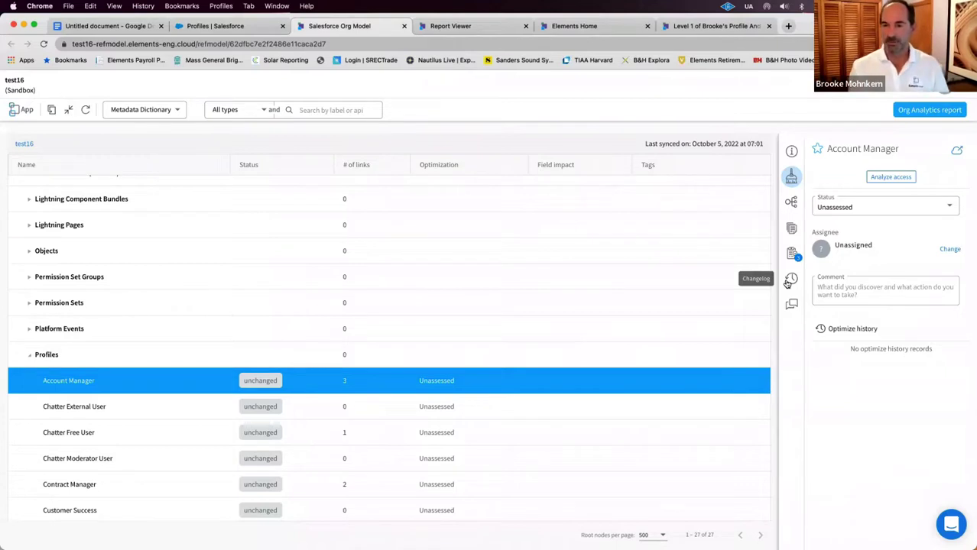
Step: Inspect Account Manager's Aug 27, 2022 changelog update adding ShareFilesWithNetworks
{"action": "left_click", "coordinate": [790, 280]}
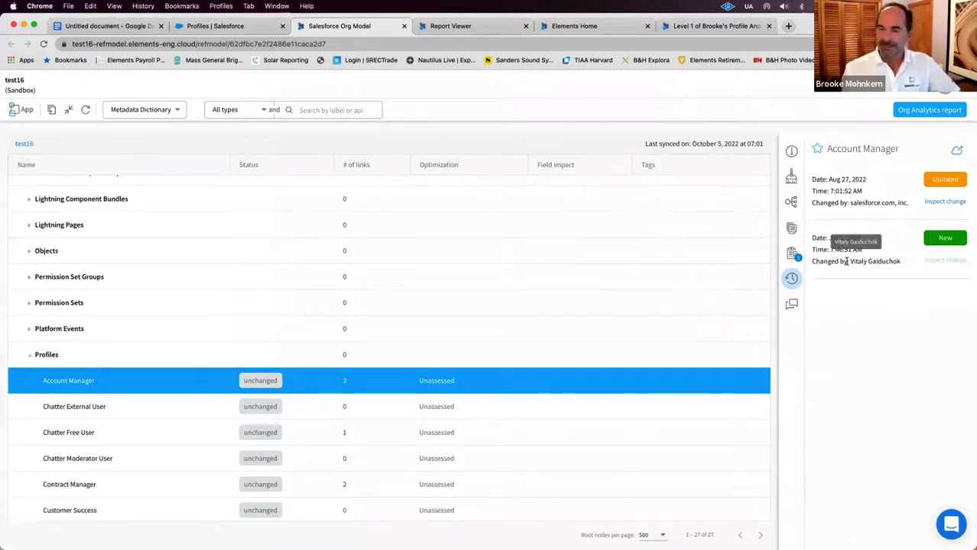
{"action": "left_click", "coordinate": [931, 202]}
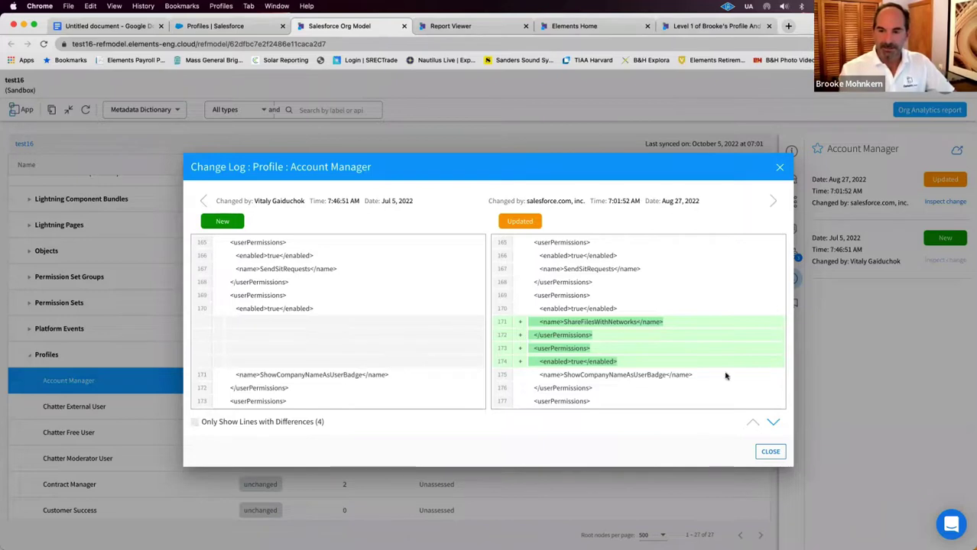
{"action": "left_click", "coordinate": [768, 452]}
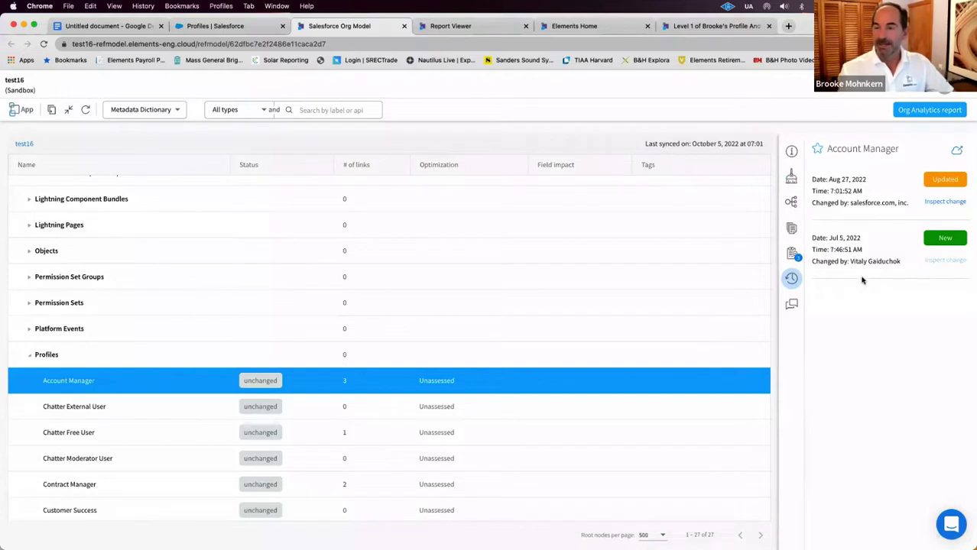
Step: Run a Change Log report for last week, then close it when it comes back empty
{"action": "left_click", "coordinate": [920, 109]}
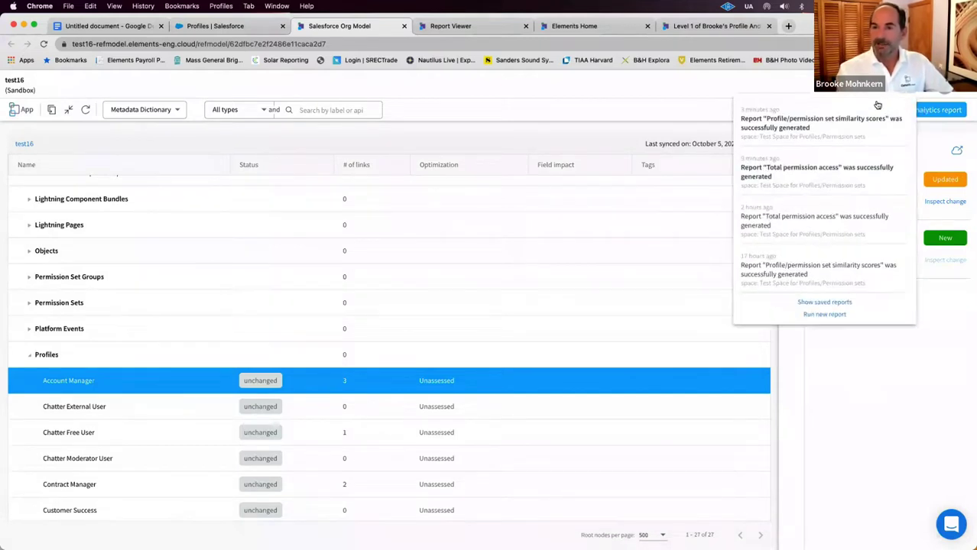
{"action": "left_click", "coordinate": [827, 314]}
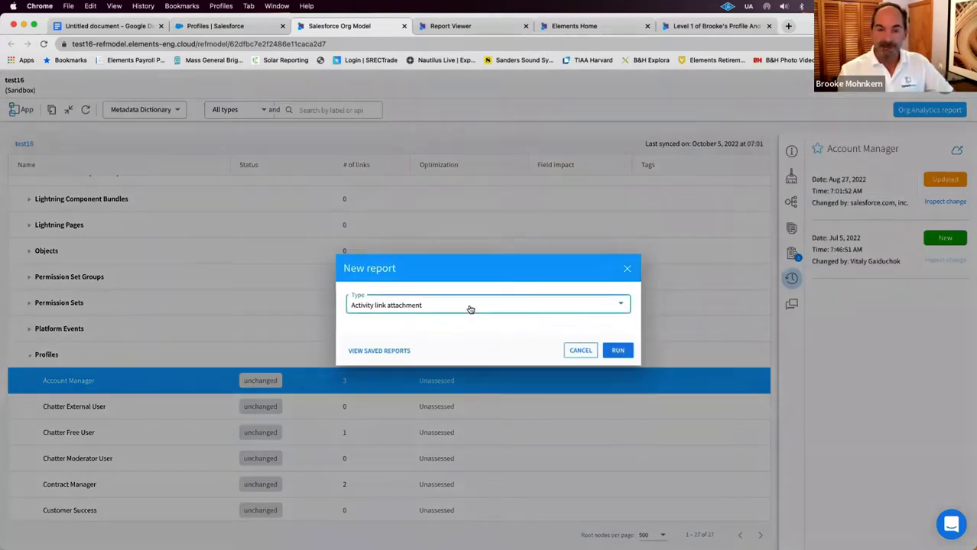
{"action": "left_click", "coordinate": [470, 308]}
{"action": "left_click", "coordinate": [430, 321]}
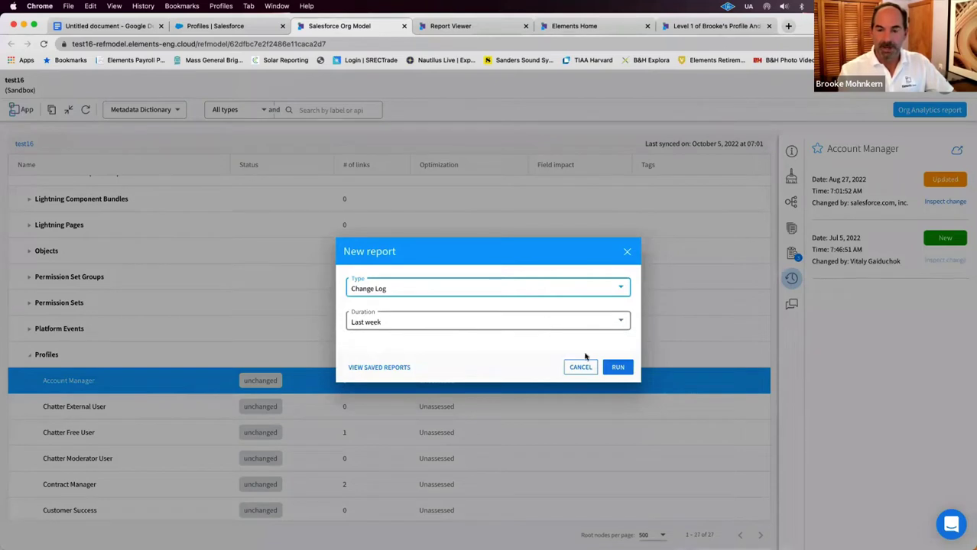
{"action": "left_click", "coordinate": [617, 368]}
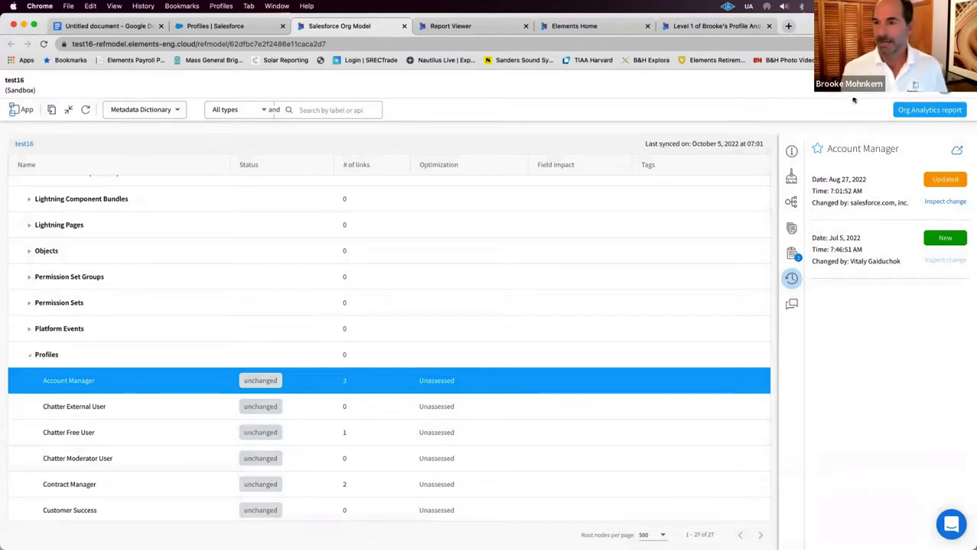
{"action": "left_click", "coordinate": [929, 110]}
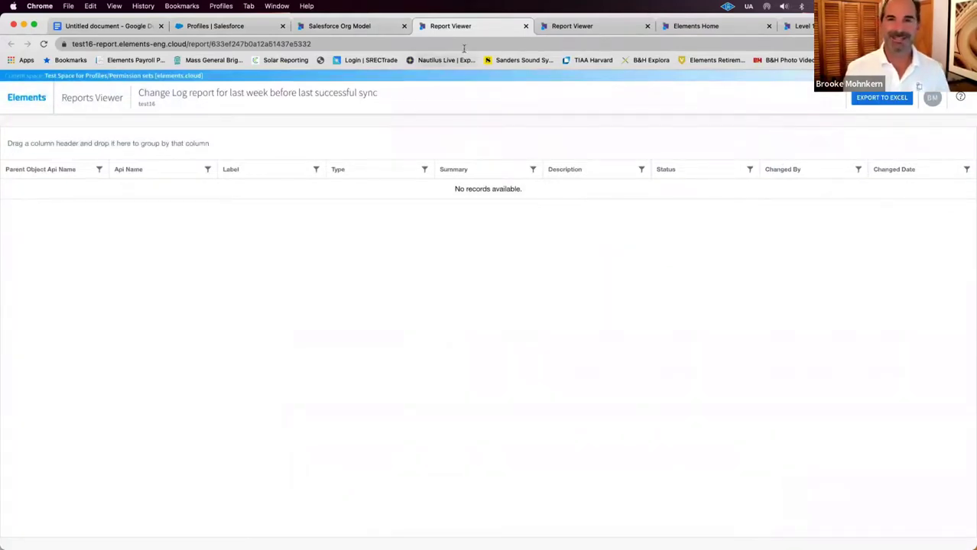
{"action": "left_click", "coordinate": [525, 28]}
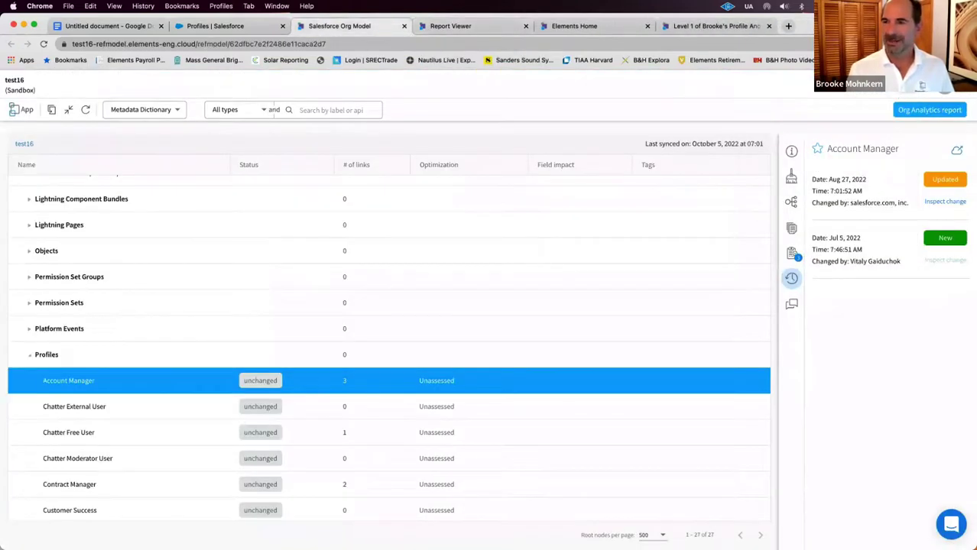
Step: Create a new Change Log report with duration set to Last month and run it
{"action": "left_click", "coordinate": [921, 85]}
{"action": "left_click", "coordinate": [828, 307]}
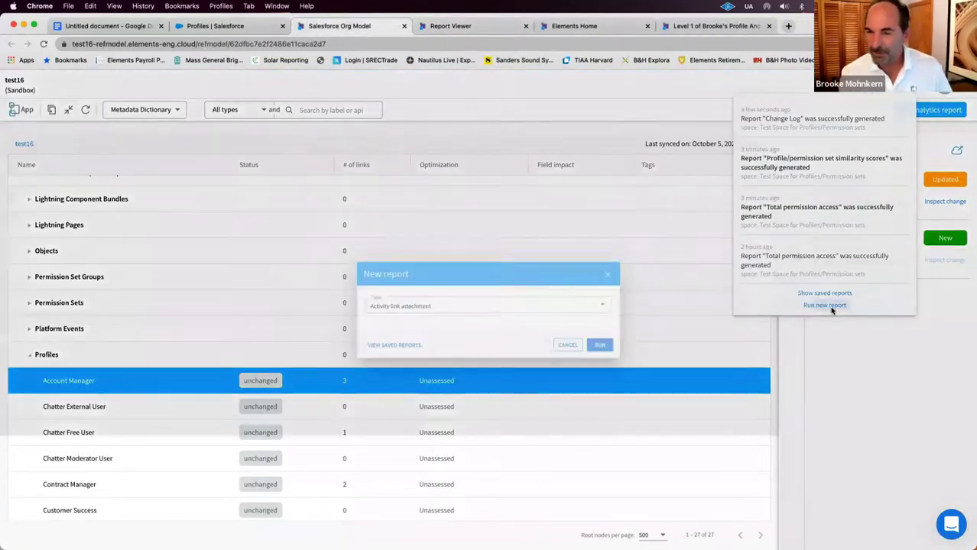
{"action": "left_click", "coordinate": [464, 307]}
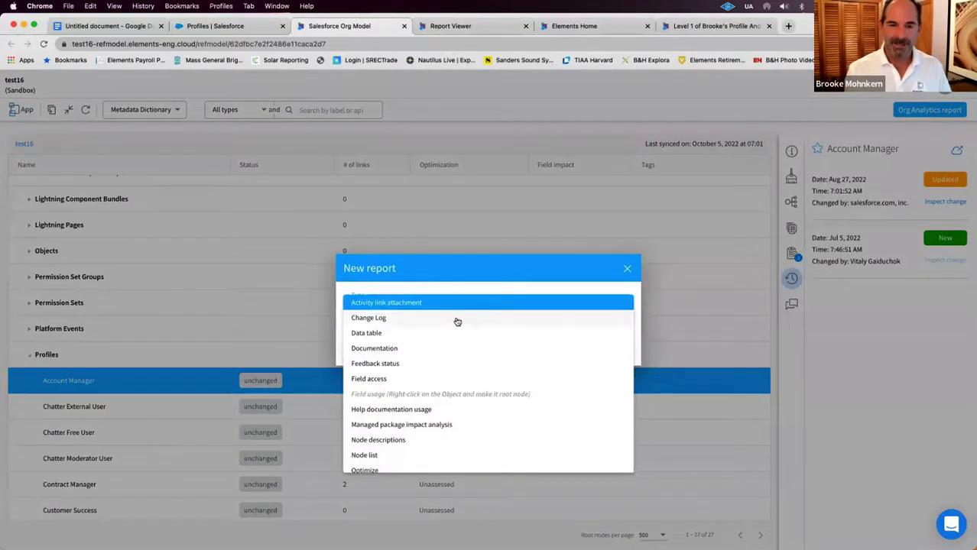
{"action": "left_click", "coordinate": [456, 319]}
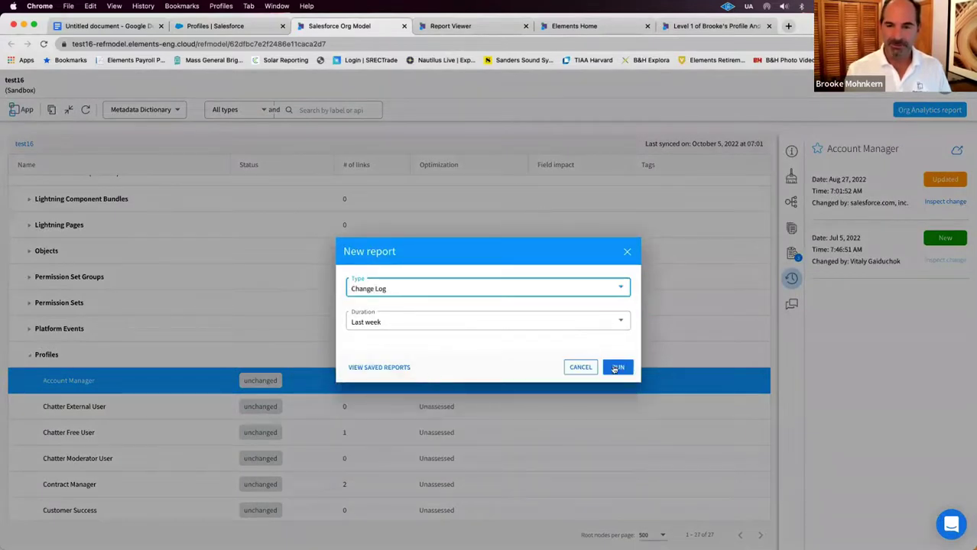
{"action": "left_click", "coordinate": [601, 322]}
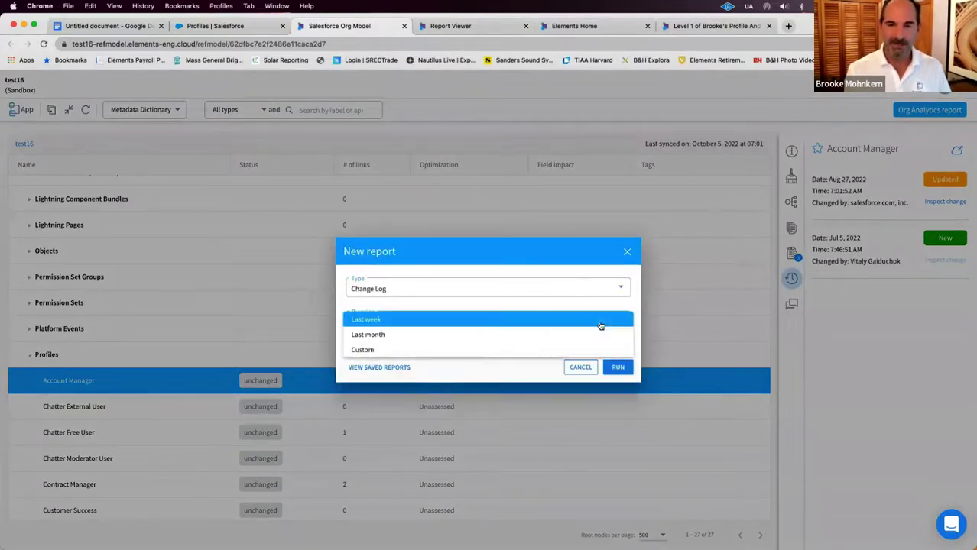
{"action": "left_click", "coordinate": [556, 348]}
{"action": "left_click", "coordinate": [553, 307]}
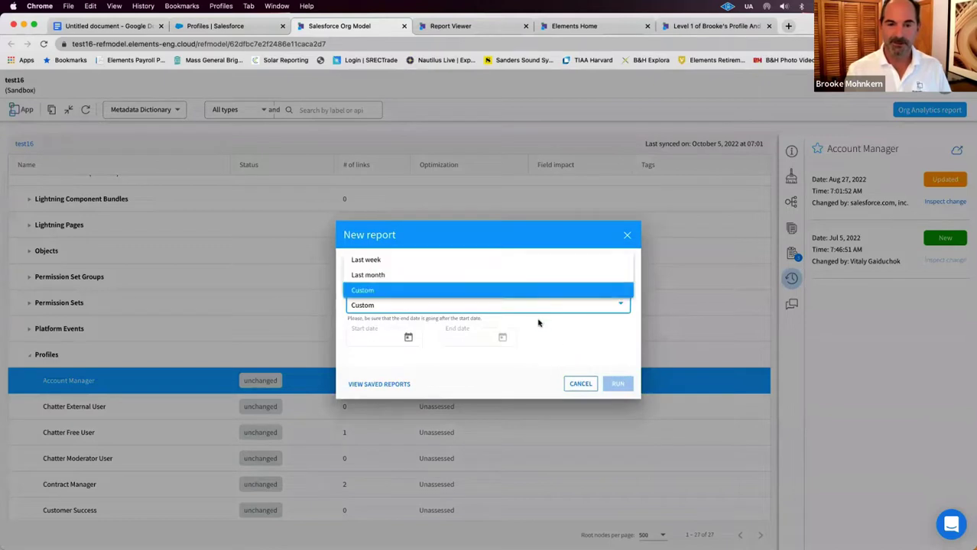
{"action": "left_click", "coordinate": [534, 276]}
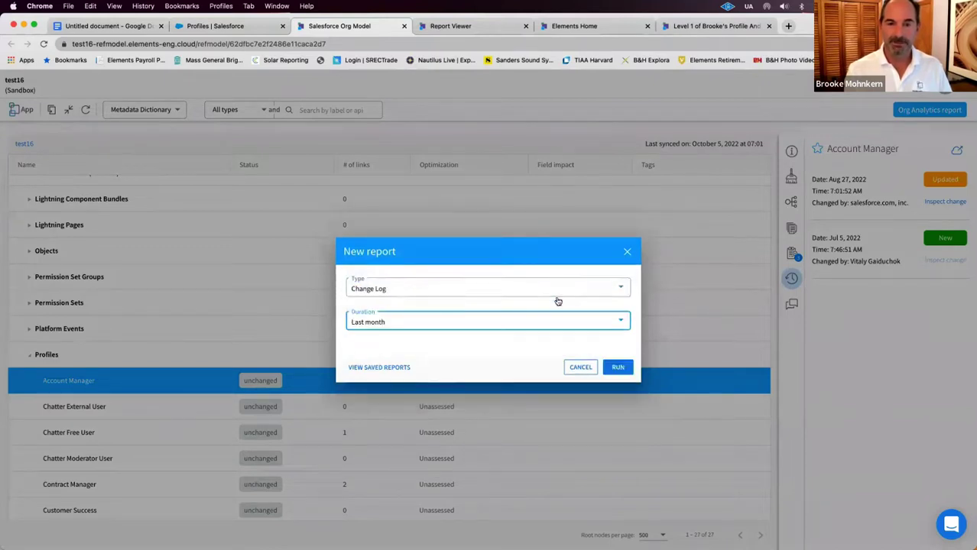
{"action": "left_click", "coordinate": [621, 367]}
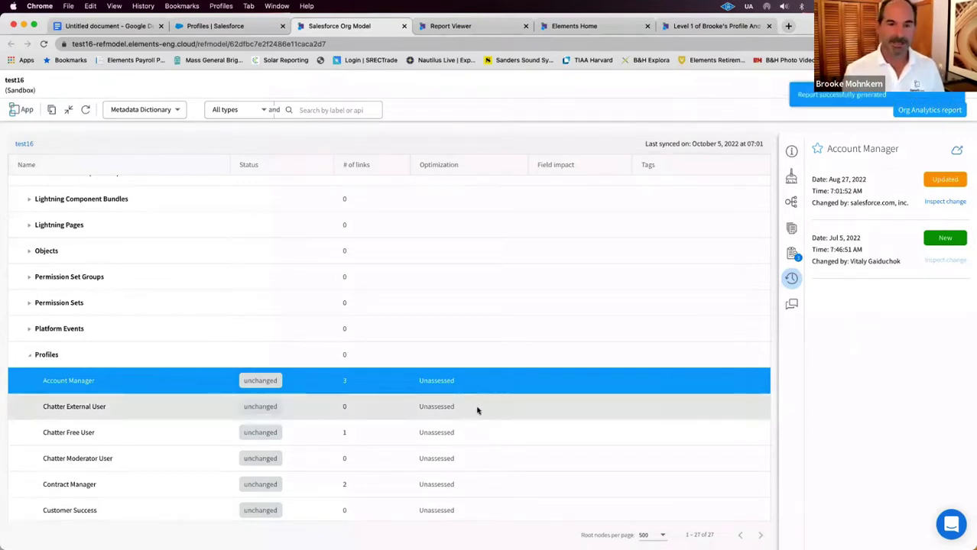
Step: Open the newly generated Change Log report and scroll through its rows
{"action": "left_click", "coordinate": [840, 94]}
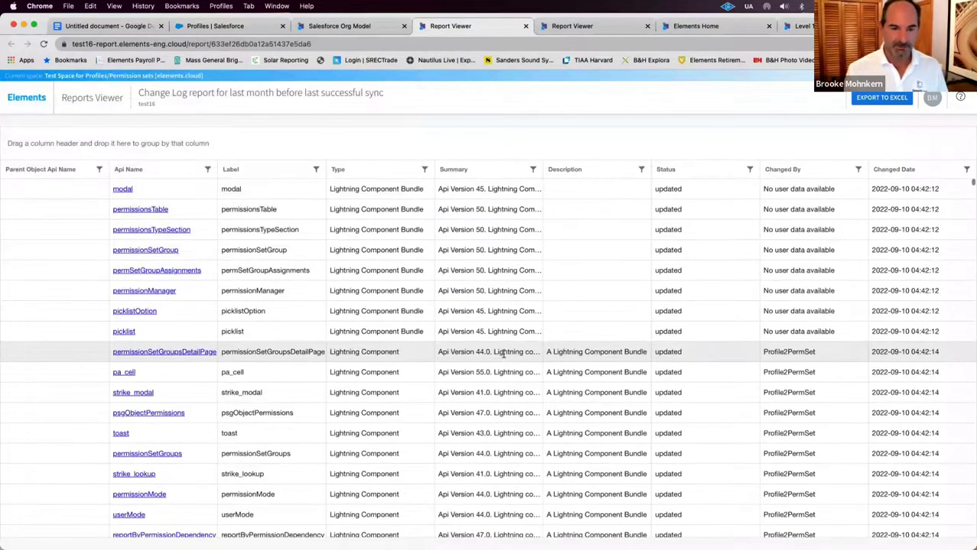
{"action": "scroll", "coordinate": [503, 353], "scroll_direction": "down", "scroll_amount": 10}
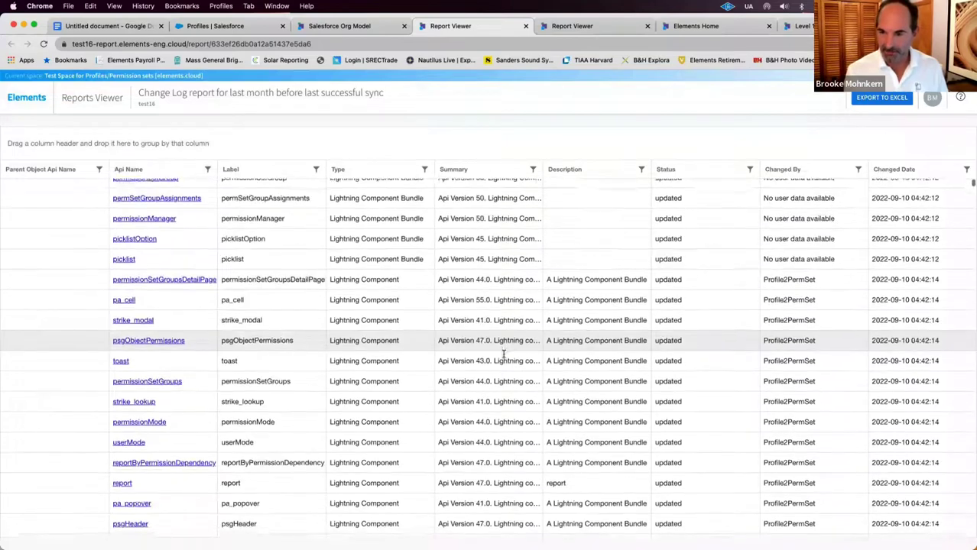
{"action": "scroll", "coordinate": [502, 353], "scroll_direction": "up", "scroll_amount": 1}
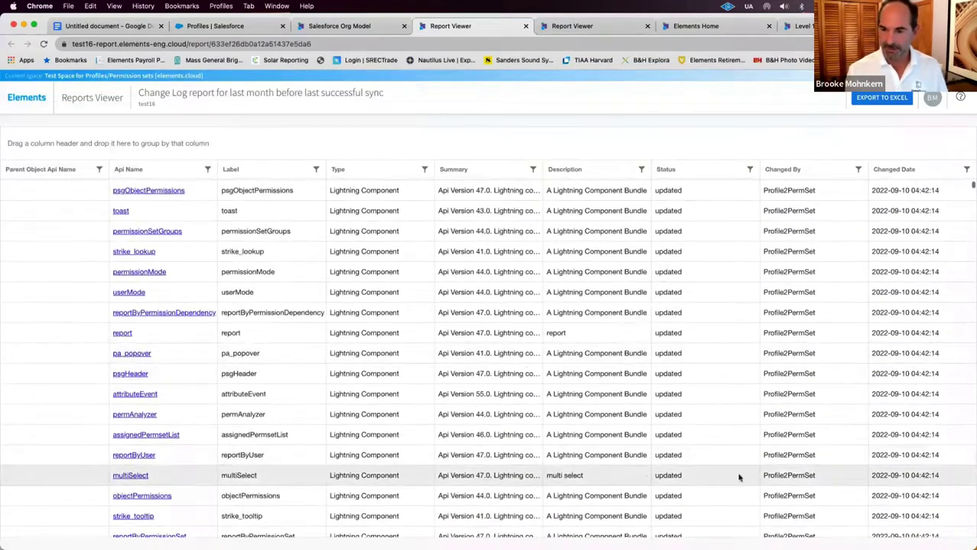
{"action": "scroll", "coordinate": [810, 400], "scroll_direction": "up", "scroll_amount": 4}
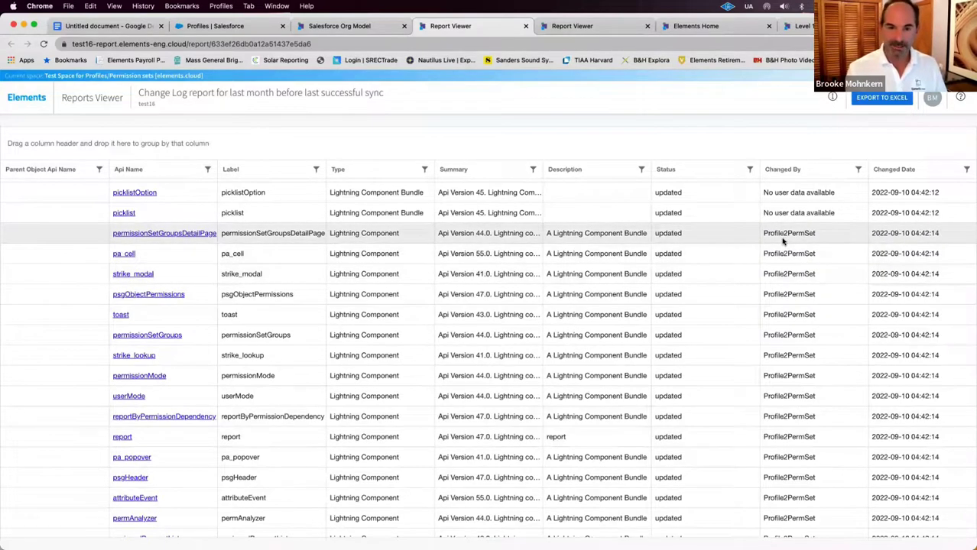
{"action": "scroll", "coordinate": [782, 242], "scroll_direction": "down", "scroll_amount": 3}
{"action": "scroll", "coordinate": [781, 198], "scroll_direction": "down", "scroll_amount": 6}
{"action": "scroll", "coordinate": [780, 195], "scroll_direction": "up", "scroll_amount": 10}
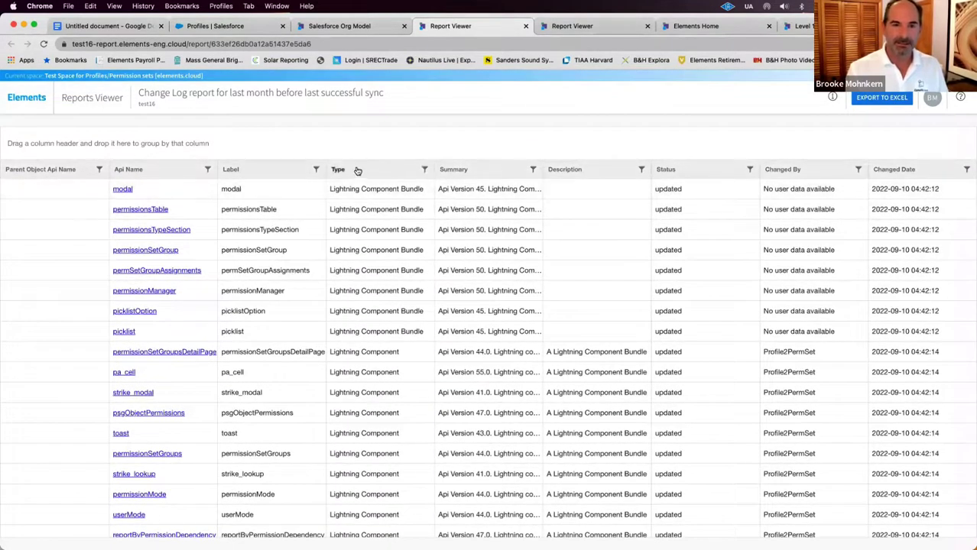
Step: Group the report by Type and collapse the Apex Class through Lightning Component Bundle groups
{"action": "left_click_drag", "start_coordinate": [357, 170], "coordinate": [340, 147]}
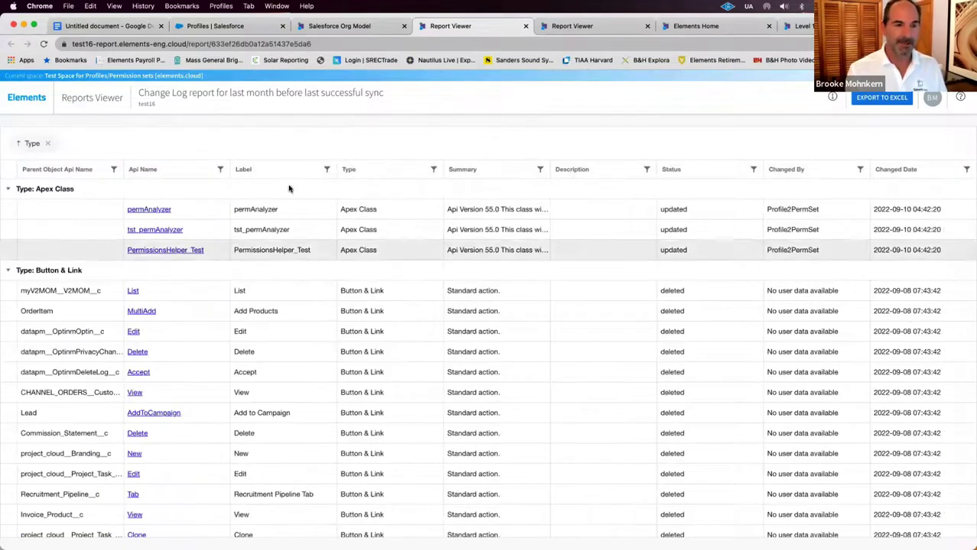
{"action": "left_click", "coordinate": [8, 190]}
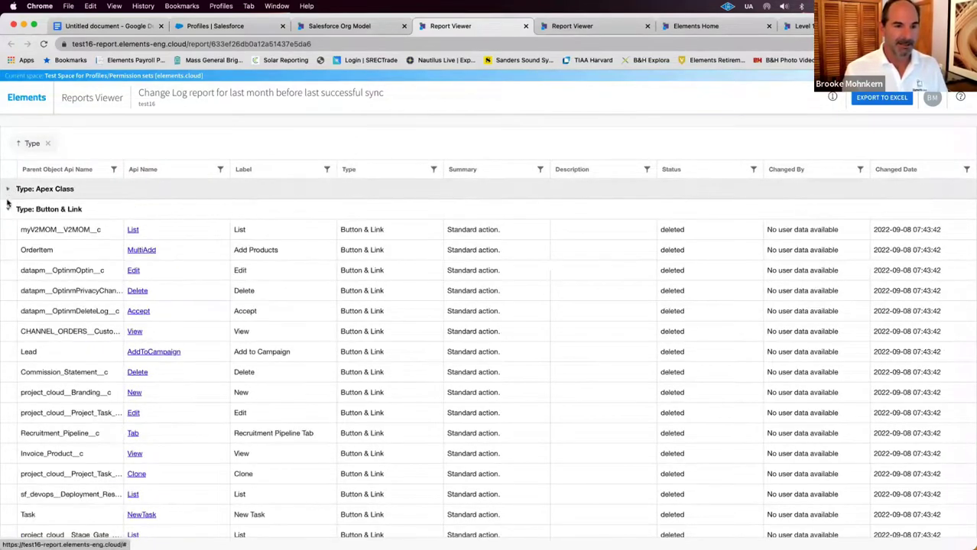
{"action": "left_click", "coordinate": [8, 208]}
{"action": "left_click", "coordinate": [8, 230]}
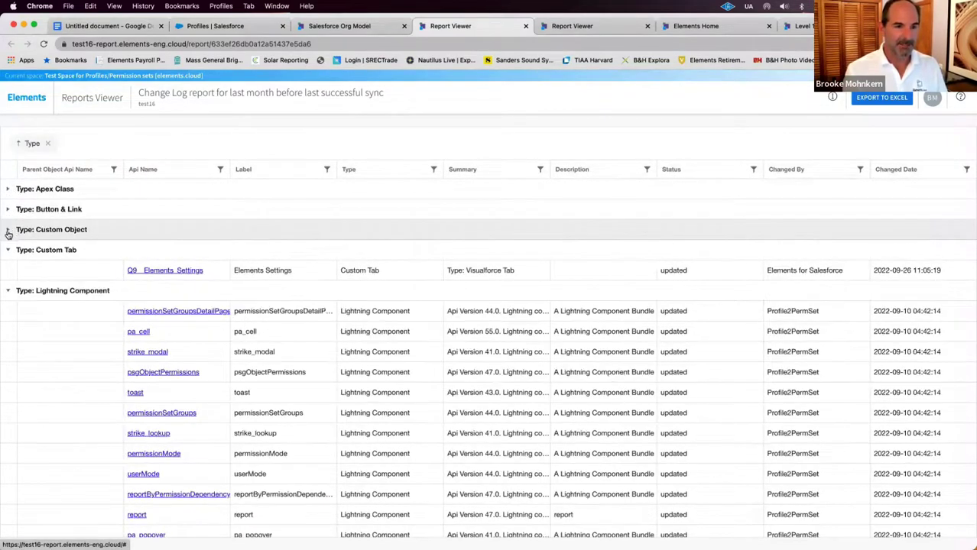
{"action": "left_click", "coordinate": [8, 250]}
{"action": "left_click", "coordinate": [8, 271]}
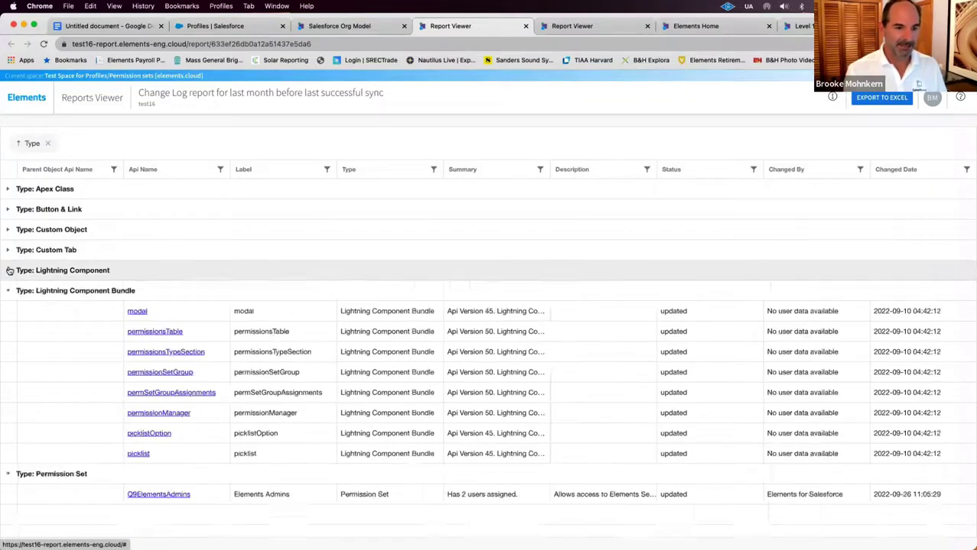
{"action": "left_click", "coordinate": [7, 290]}
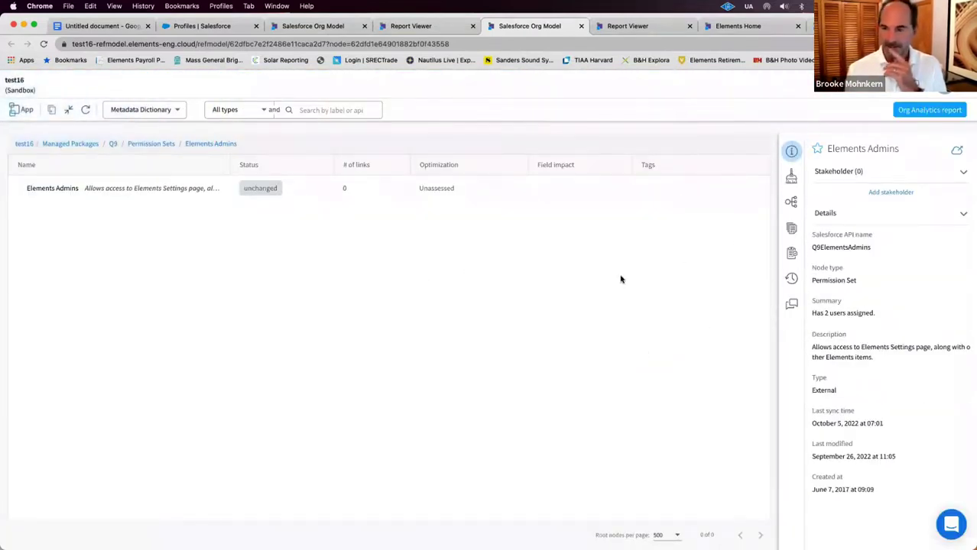
Step: Review the Elements Admins optimization details, change history, and Aug 16 change comparison
{"action": "left_click", "coordinate": [791, 177]}
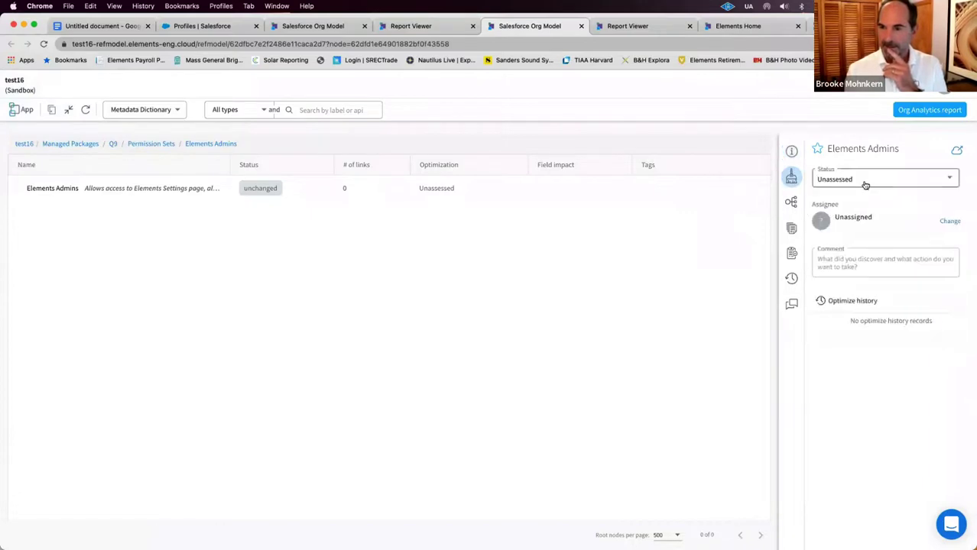
{"action": "left_click", "coordinate": [789, 279]}
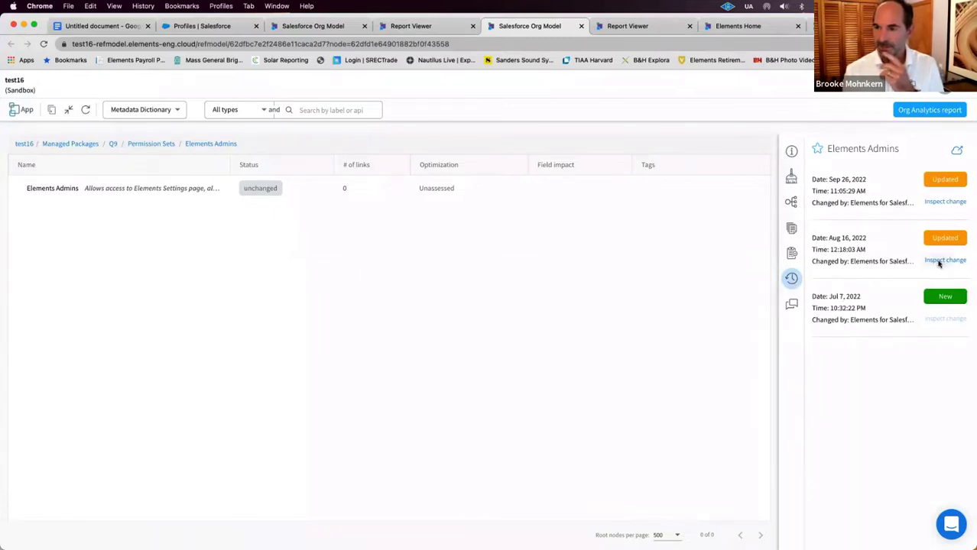
{"action": "left_click", "coordinate": [943, 260]}
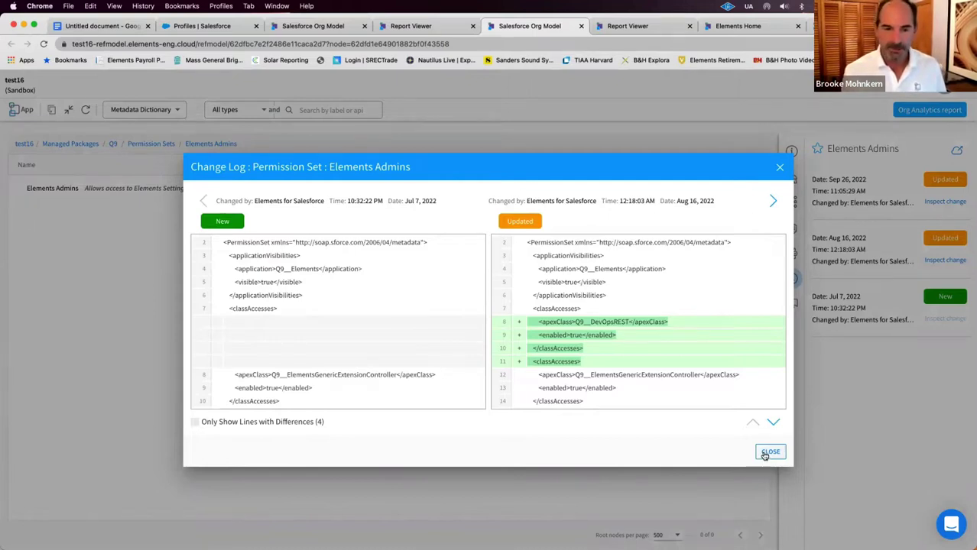
{"action": "left_click", "coordinate": [768, 453]}
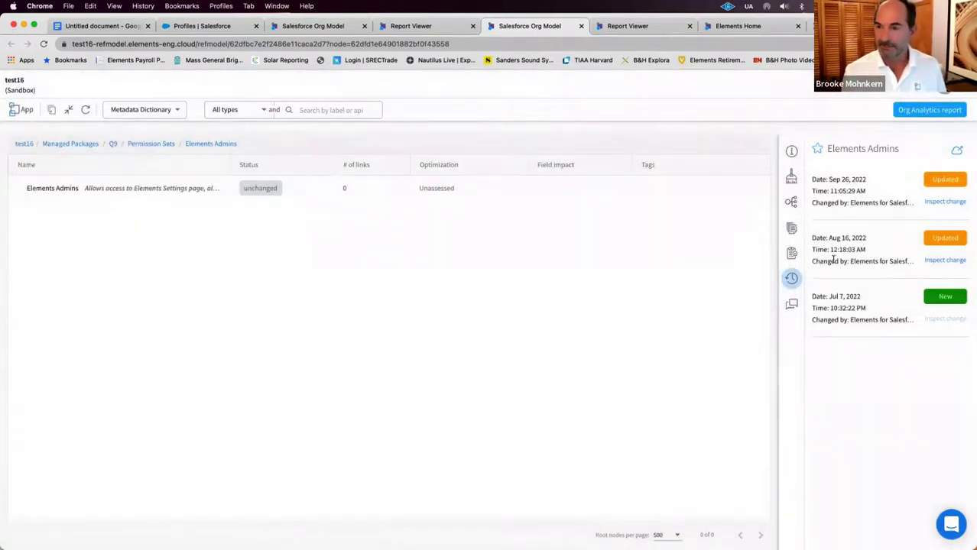
{"action": "left_click", "coordinate": [933, 261]}
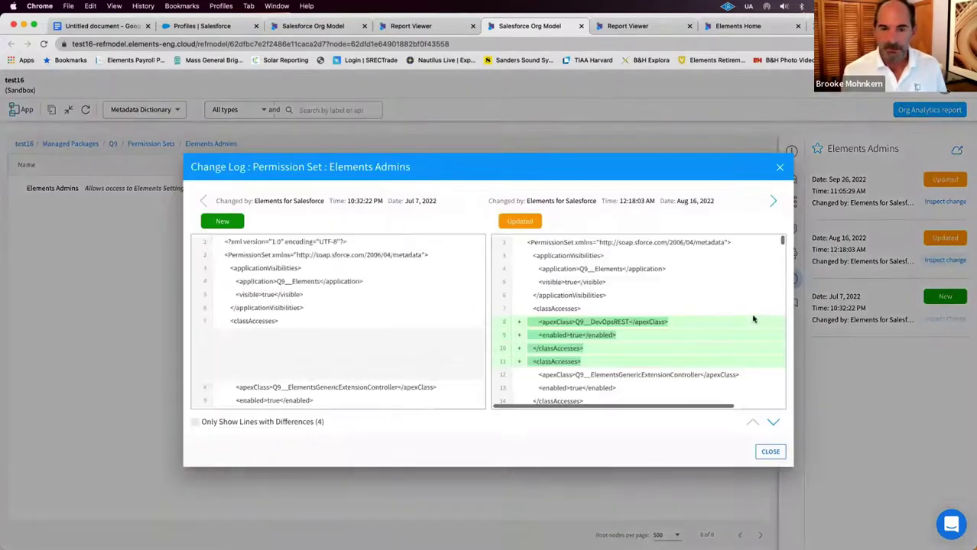
{"action": "left_click", "coordinate": [770, 453]}
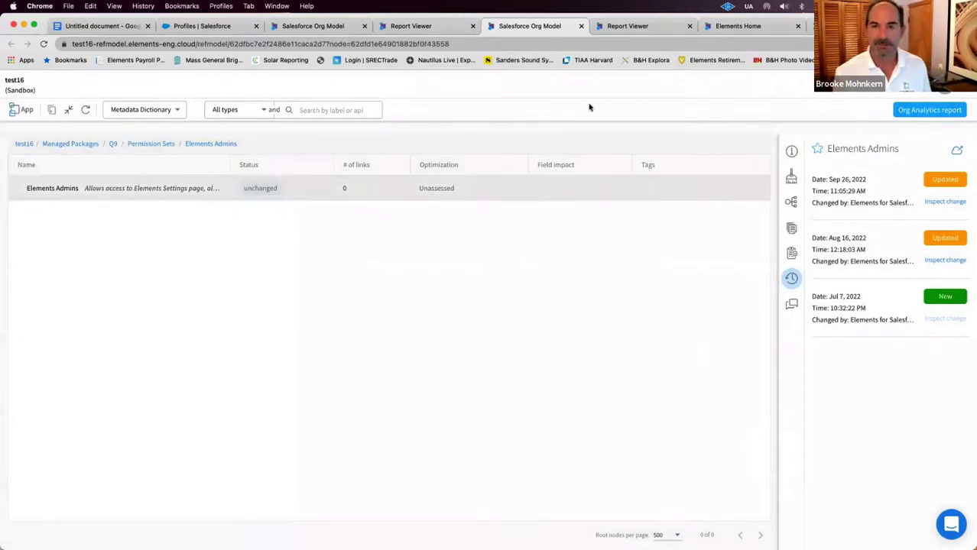
Step: Move through the Change Log and similarity scores reports to the Elements home page
{"action": "left_click", "coordinate": [428, 27]}
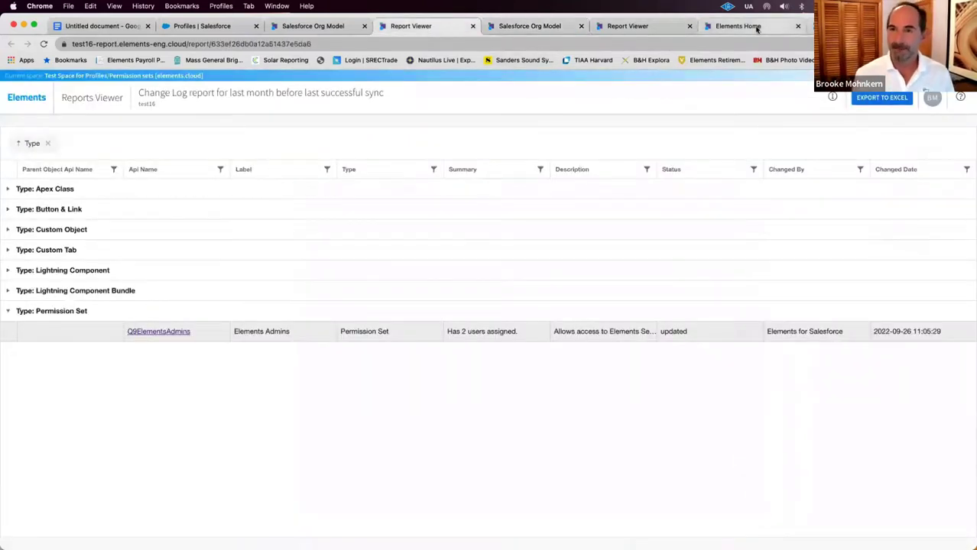
{"action": "left_click", "coordinate": [628, 27]}
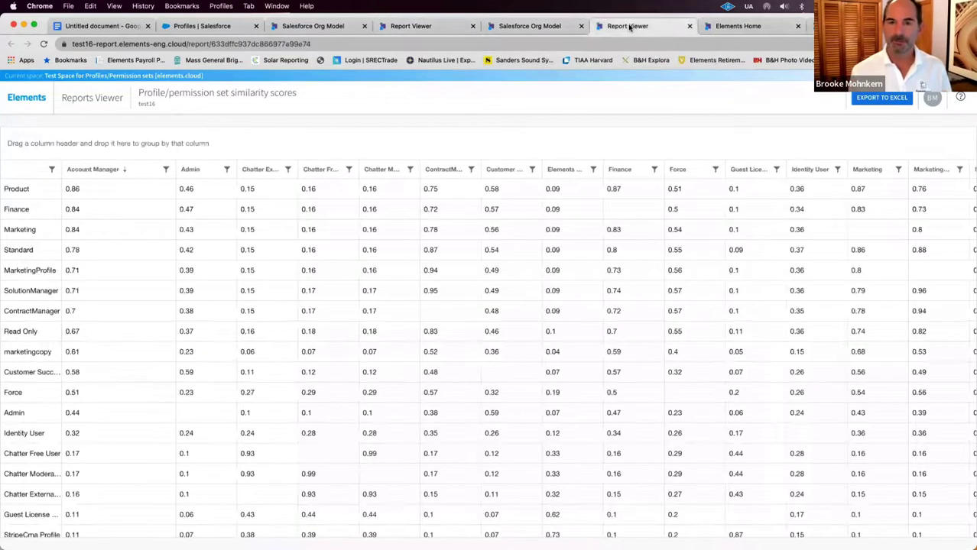
{"action": "left_click", "coordinate": [721, 28]}
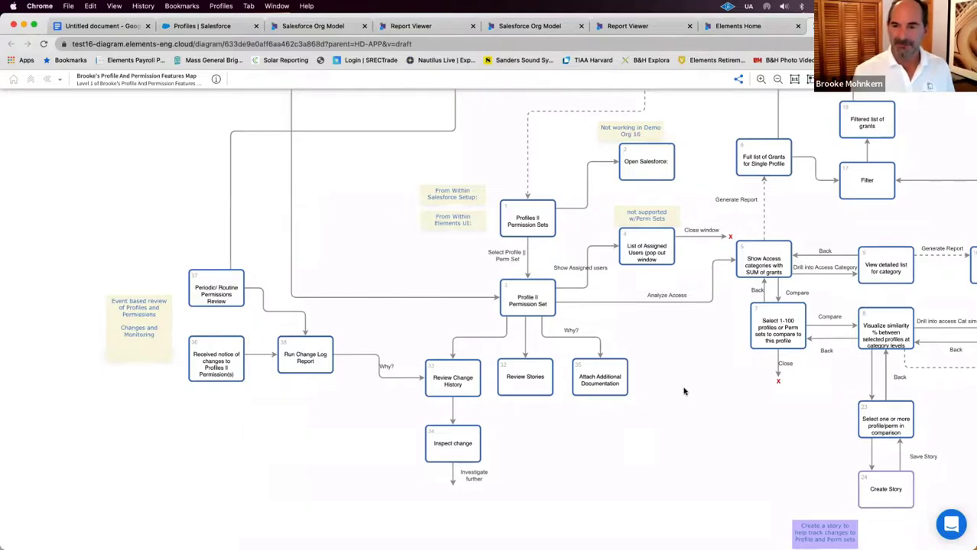
{"action": "scroll", "coordinate": [684, 391], "scroll_direction": "right", "scroll_amount": 2}
{"action": "scroll", "coordinate": [684, 391], "scroll_direction": "up", "scroll_amount": 2}
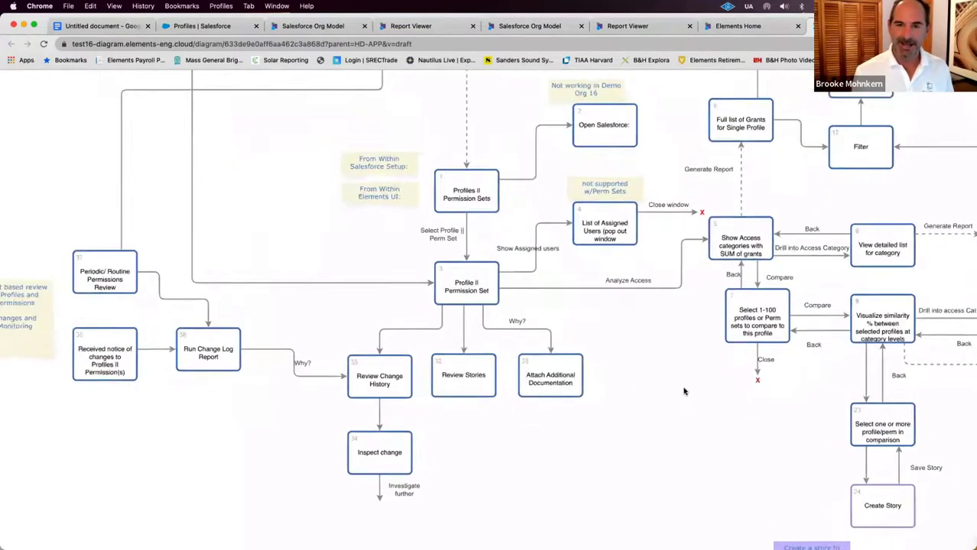
{"action": "scroll", "coordinate": [683, 391], "scroll_direction": "up", "scroll_amount": 5}
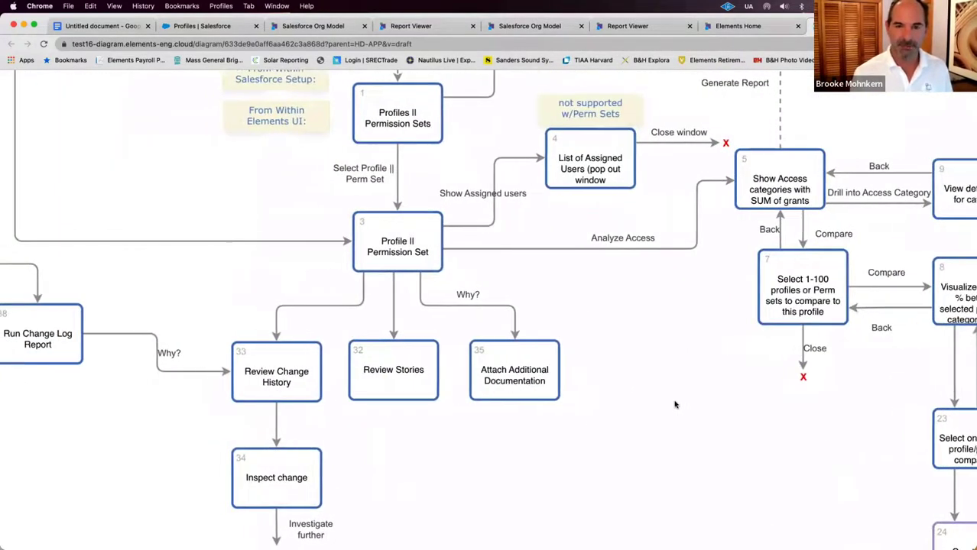
{"action": "scroll", "coordinate": [675, 405], "scroll_direction": "left", "scroll_amount": 3}
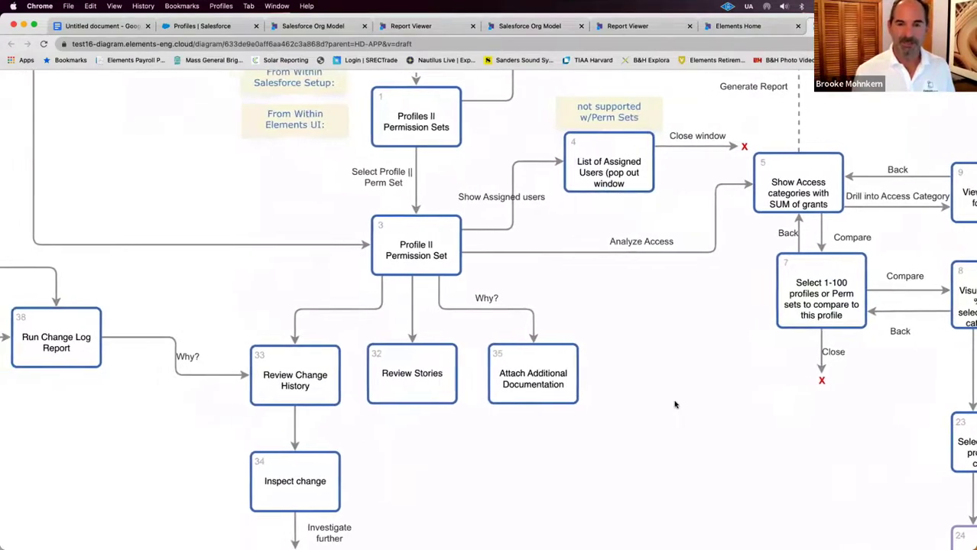
{"action": "scroll", "coordinate": [674, 405], "scroll_direction": "left", "scroll_amount": 1}
{"action": "scroll", "coordinate": [675, 405], "scroll_direction": "up", "scroll_amount": 10}
{"action": "scroll", "coordinate": [675, 405], "scroll_direction": "left", "scroll_amount": 3}
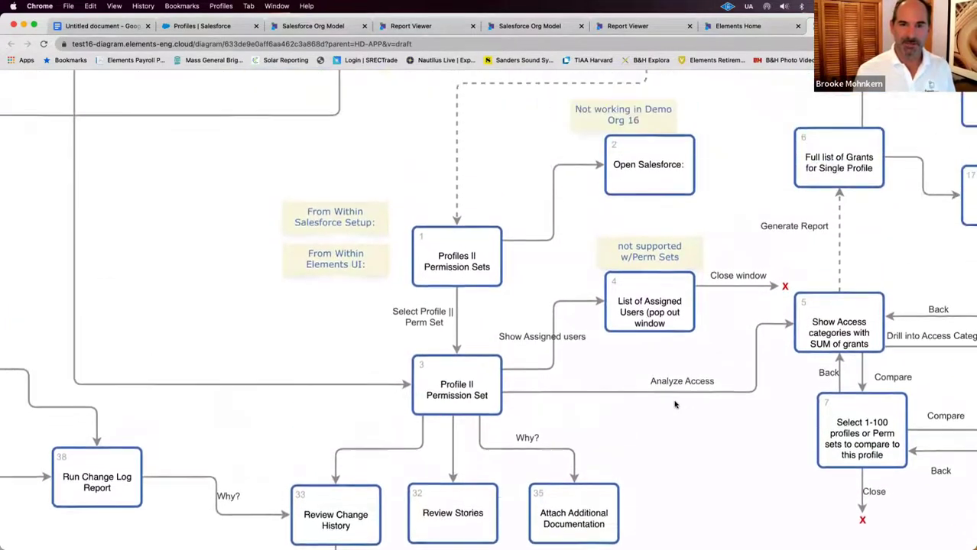
{"action": "scroll", "coordinate": [674, 405], "scroll_direction": "down", "scroll_amount": 6}
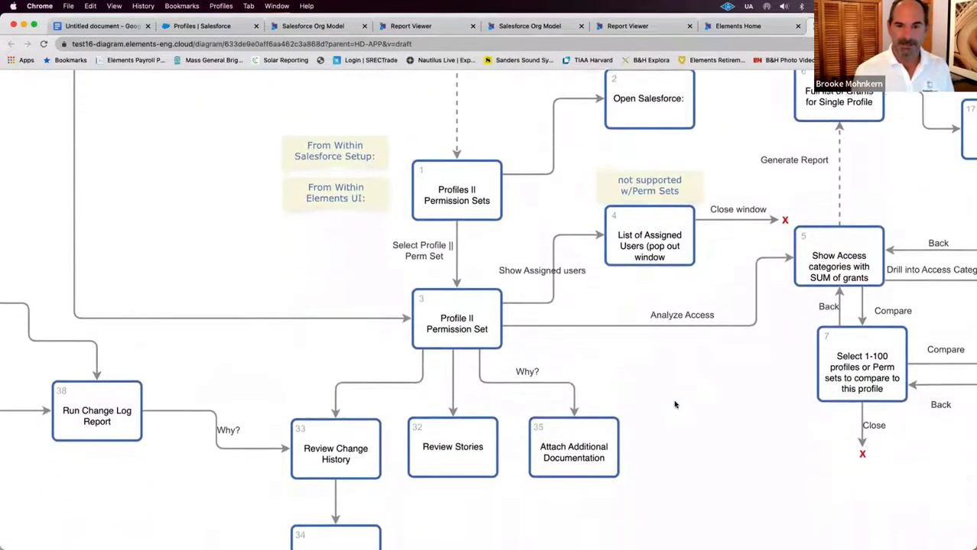
{"action": "scroll", "coordinate": [675, 405], "scroll_direction": "down", "scroll_amount": 1}
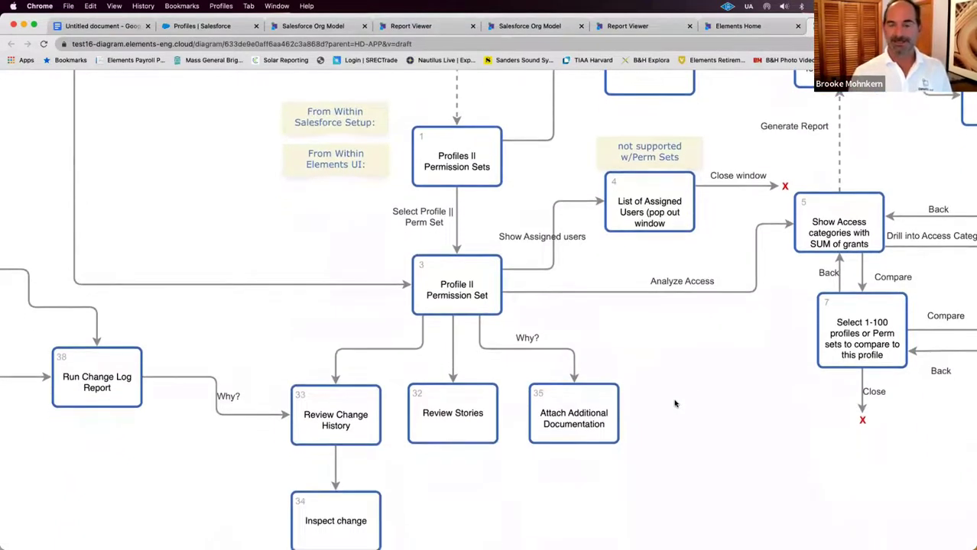
{"action": "scroll", "coordinate": [674, 403], "scroll_direction": "down", "scroll_amount": 1}
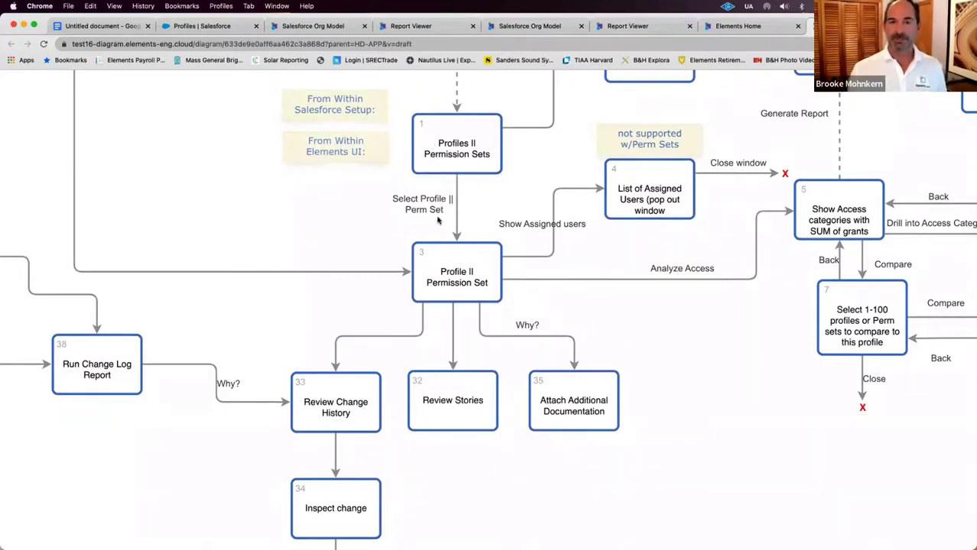
{"action": "scroll", "coordinate": [438, 220], "scroll_direction": "down", "scroll_amount": 2}
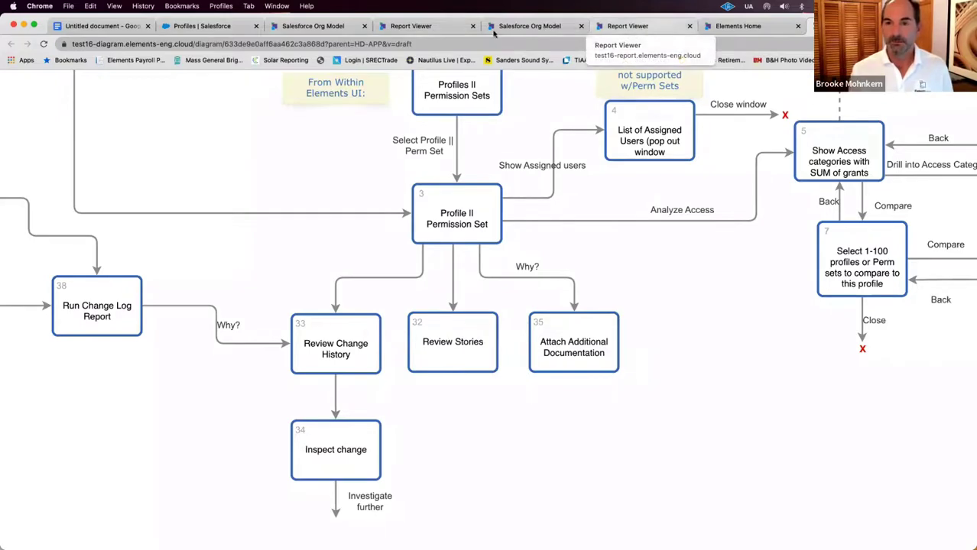
Step: Show the stories linked to the Finance profile, then switch to the Elements process diagram
{"action": "left_click", "coordinate": [206, 26]}
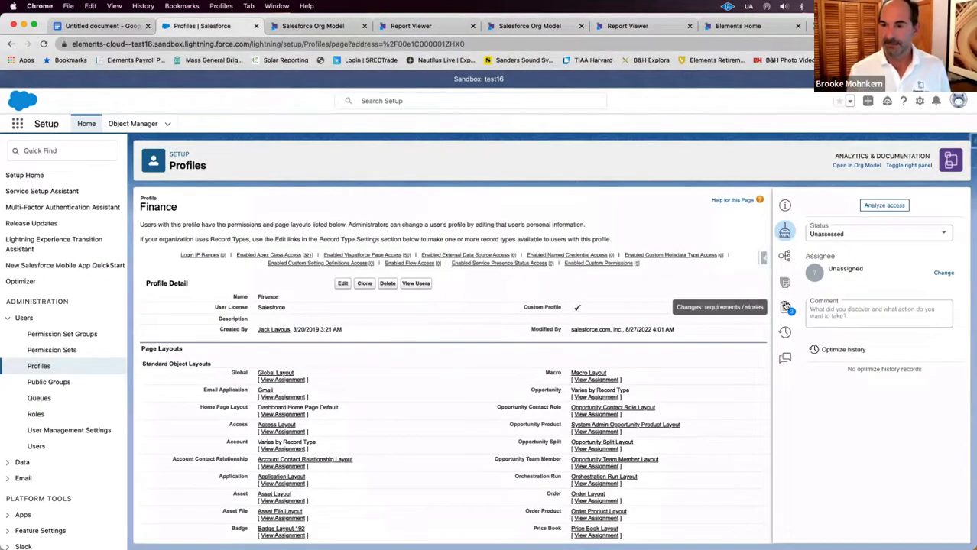
{"action": "left_click", "coordinate": [786, 305]}
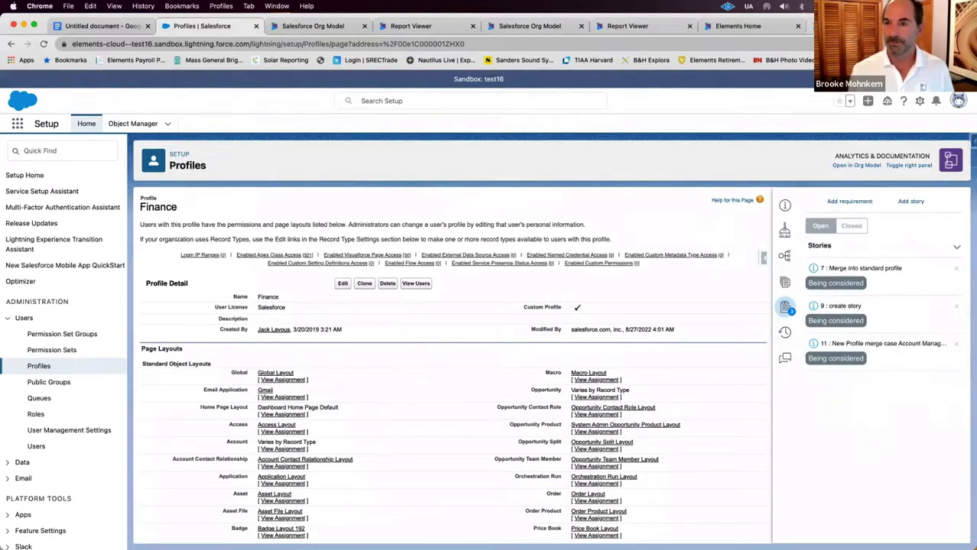
{"action": "key", "text": "ctrl+Tab"}
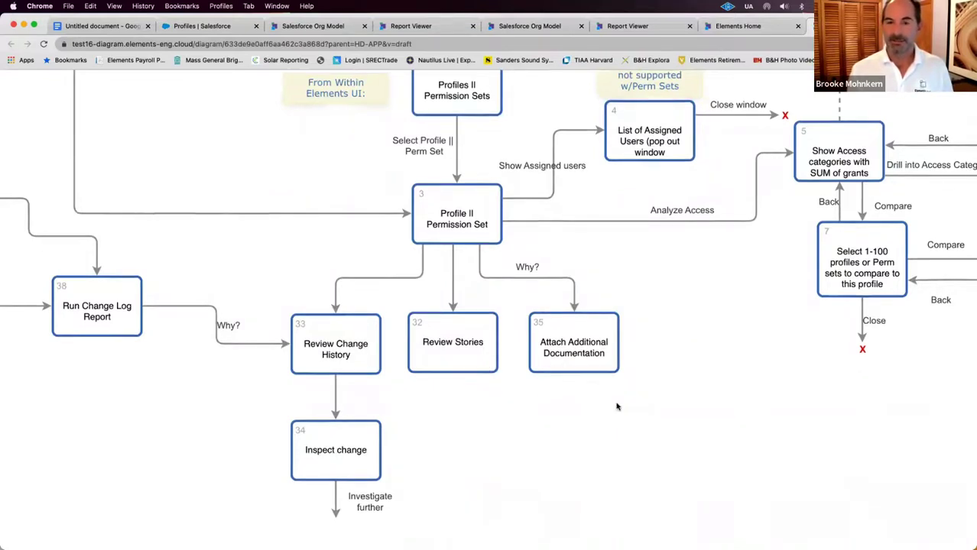
{"action": "scroll", "coordinate": [615, 403], "scroll_direction": "up", "scroll_amount": 3}
{"action": "scroll", "coordinate": [671, 346], "scroll_direction": "right", "scroll_amount": 4}
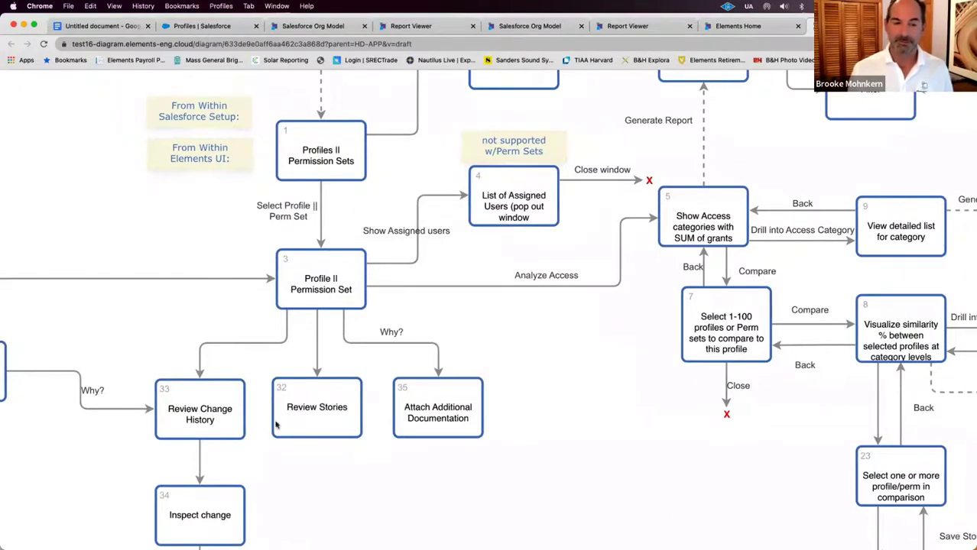
{"action": "scroll", "coordinate": [557, 325], "scroll_direction": "right", "scroll_amount": 3}
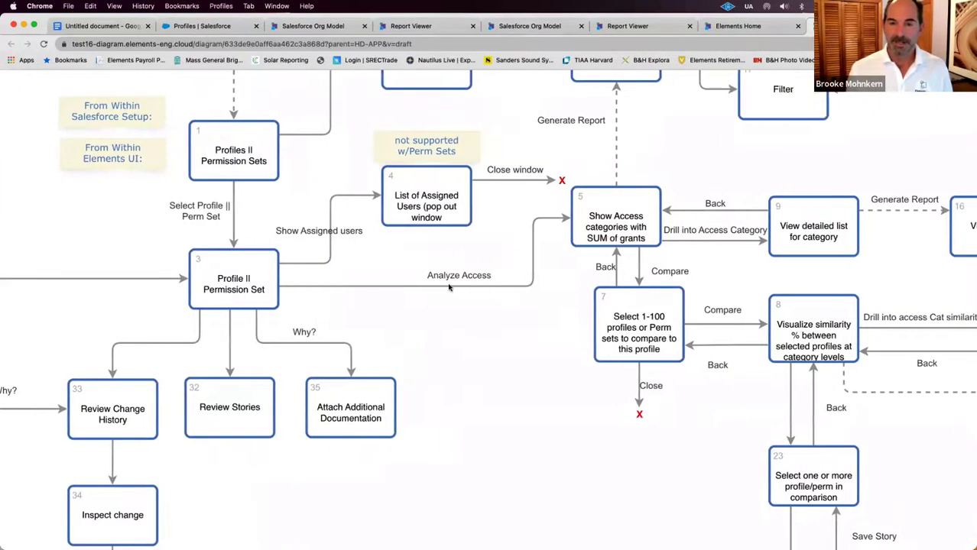
{"action": "scroll", "coordinate": [604, 220], "scroll_direction": "right", "scroll_amount": 2}
{"action": "scroll", "coordinate": [543, 194], "scroll_direction": "down", "scroll_amount": 2}
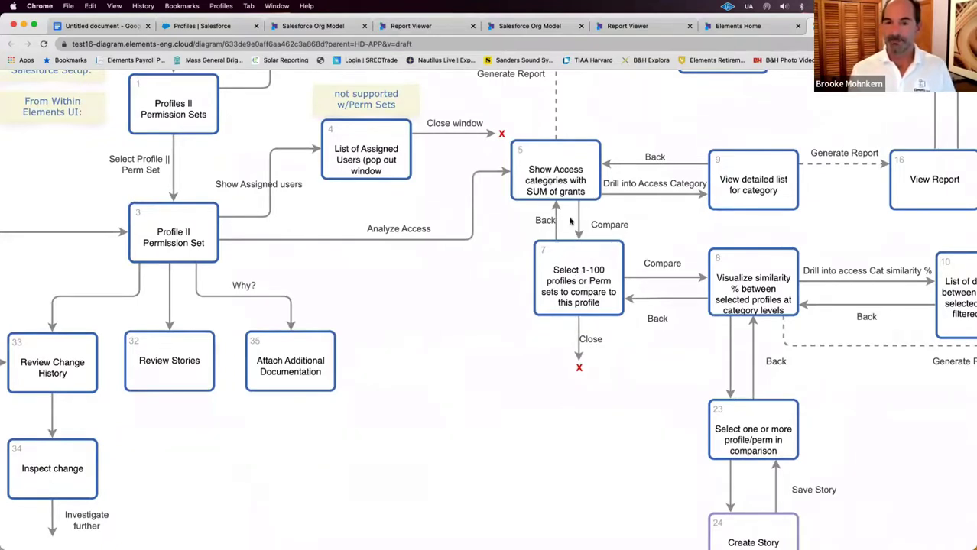
{"action": "scroll", "coordinate": [567, 271], "scroll_direction": "right", "scroll_amount": 1}
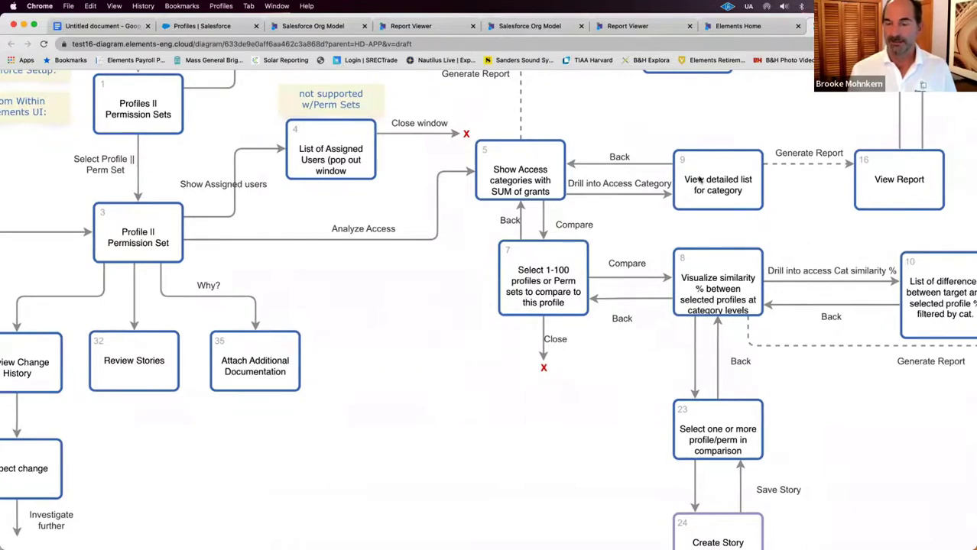
{"action": "scroll", "coordinate": [700, 180], "scroll_direction": "right", "scroll_amount": 2}
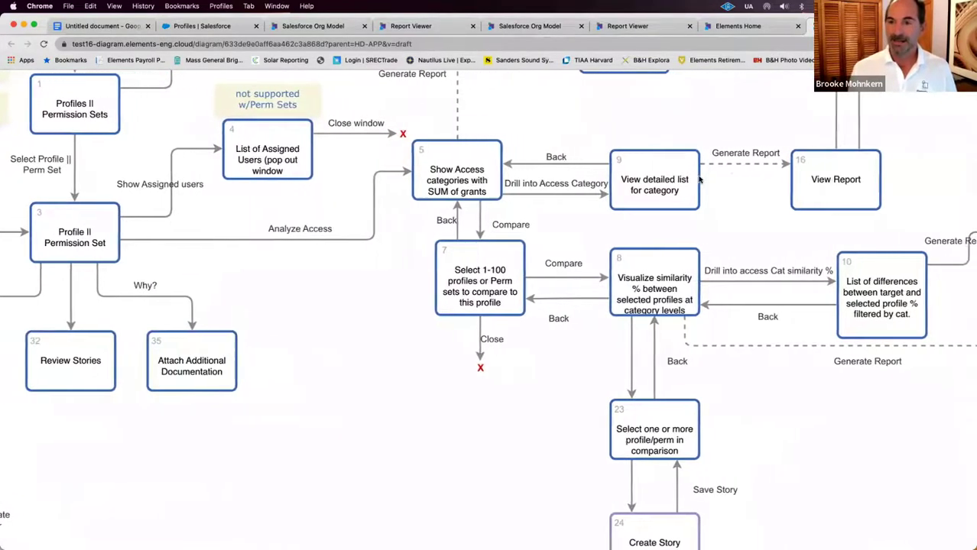
{"action": "scroll", "coordinate": [772, 177], "scroll_direction": "up", "scroll_amount": 3}
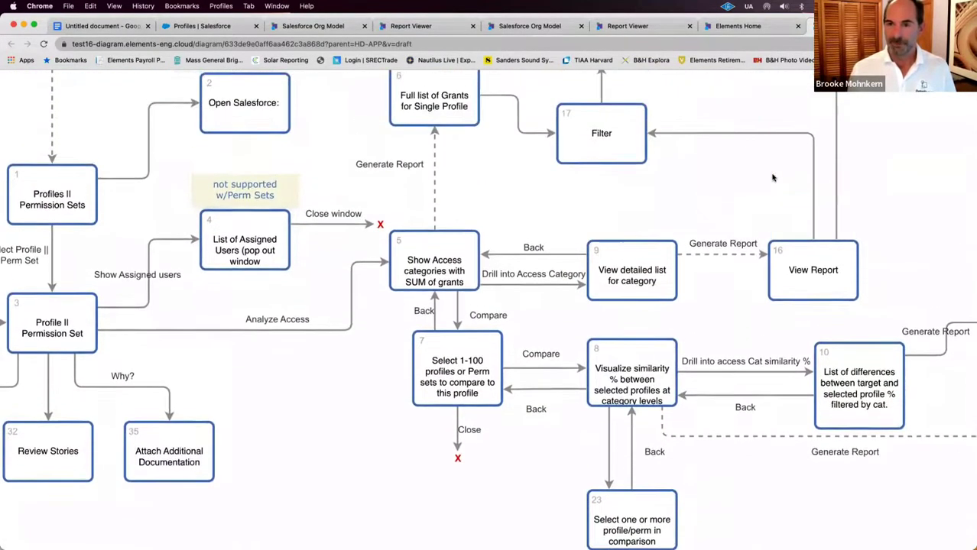
{"action": "scroll", "coordinate": [772, 177], "scroll_direction": "up", "scroll_amount": 4}
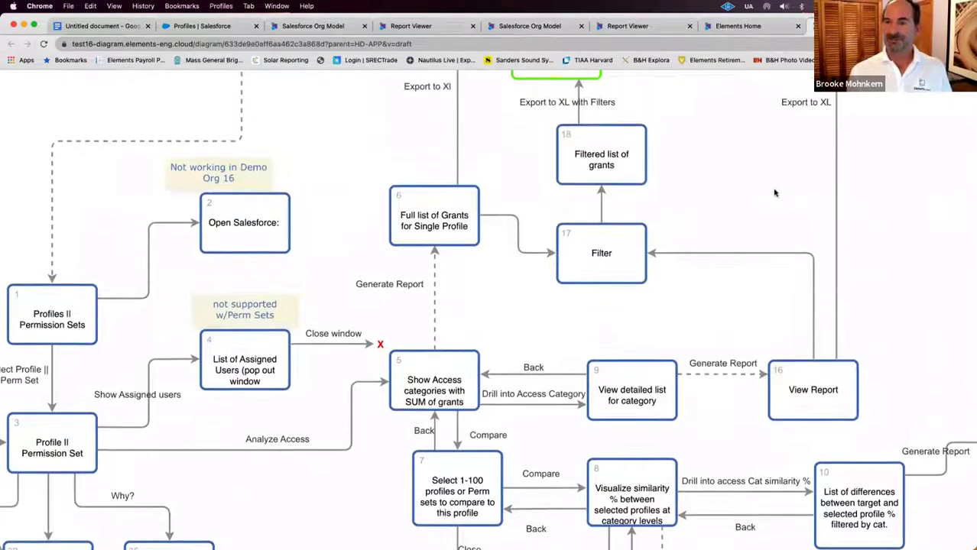
{"action": "scroll", "coordinate": [774, 192], "scroll_direction": "up", "scroll_amount": 1}
{"action": "scroll", "coordinate": [778, 192], "scroll_direction": "down", "scroll_amount": 2}
{"action": "scroll", "coordinate": [761, 252], "scroll_direction": "down", "scroll_amount": 6}
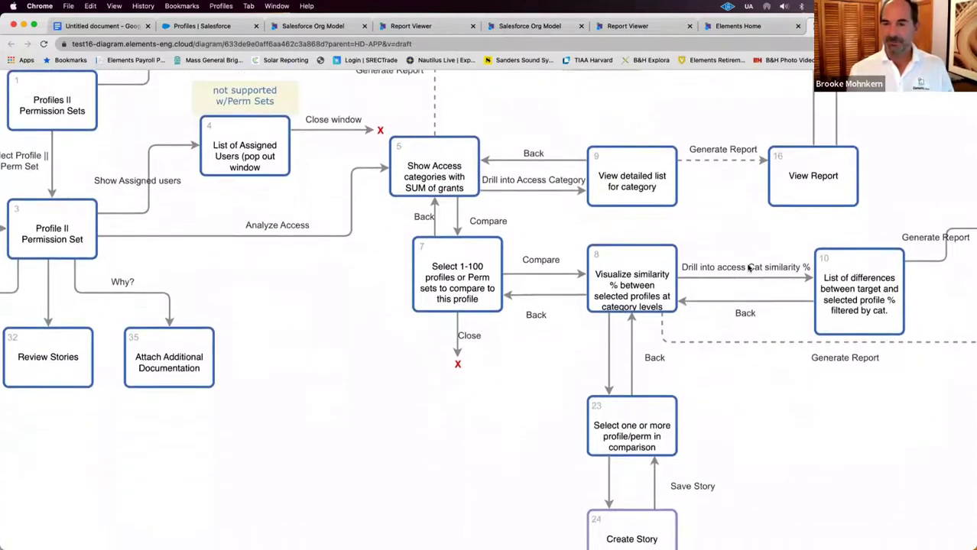
{"action": "scroll", "coordinate": [748, 275], "scroll_direction": "down", "scroll_amount": 1}
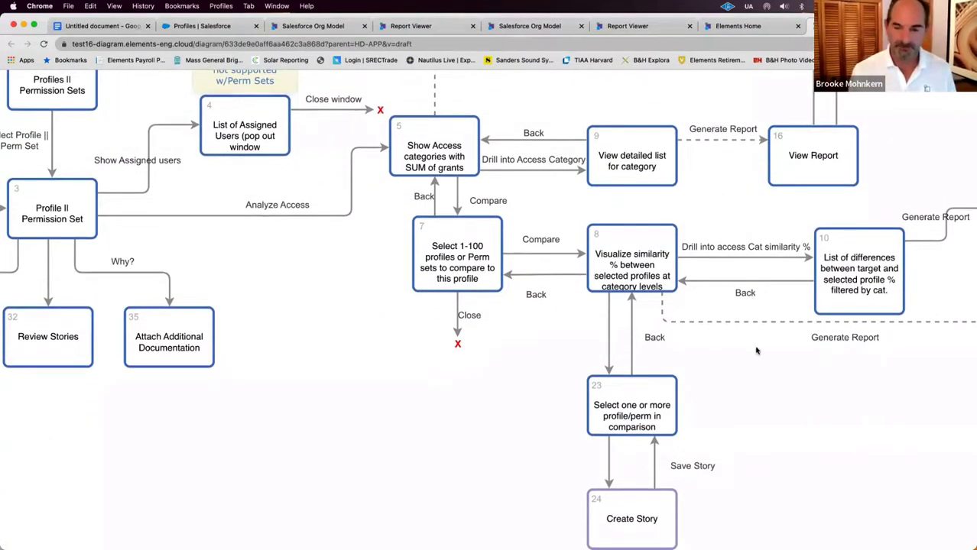
{"action": "scroll", "coordinate": [751, 384], "scroll_direction": "right", "scroll_amount": 3}
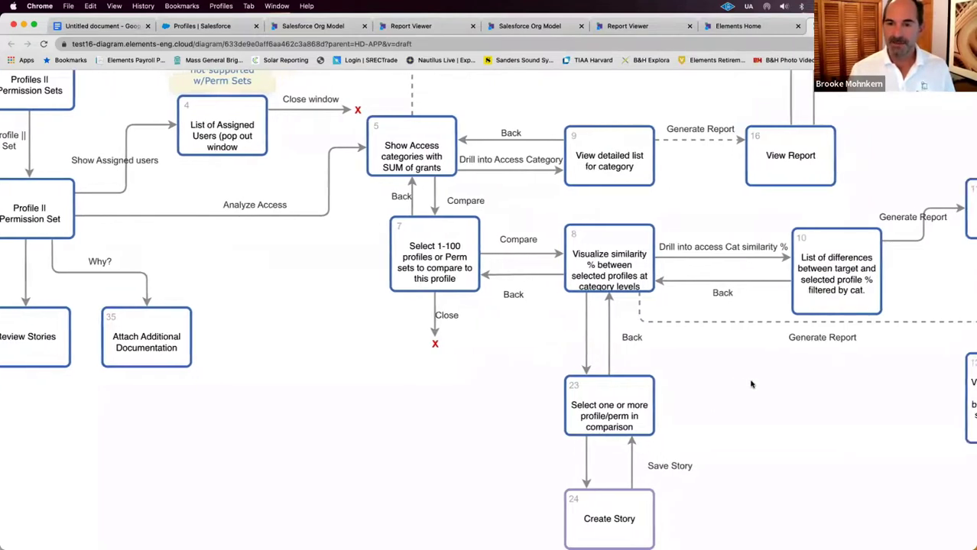
{"action": "scroll", "coordinate": [752, 384], "scroll_direction": "right", "scroll_amount": 3}
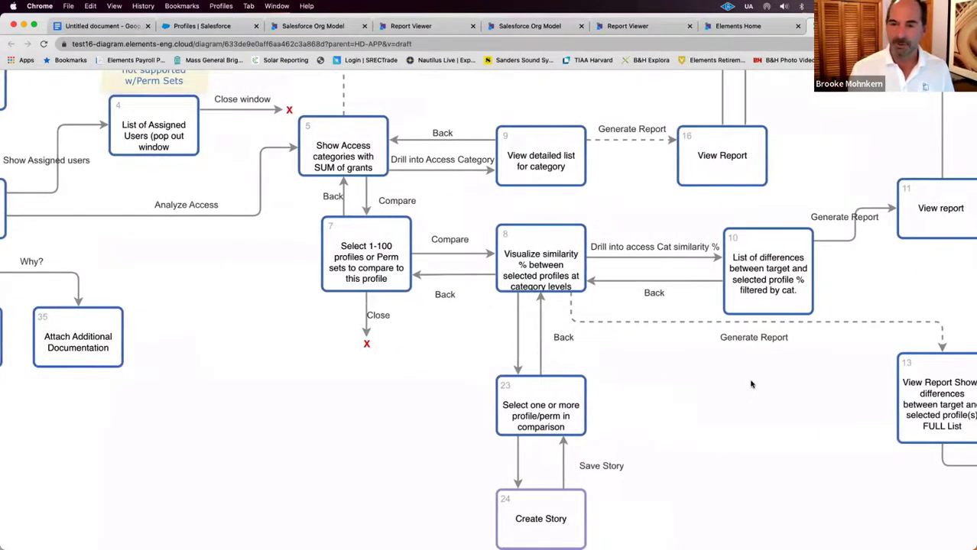
{"action": "scroll", "coordinate": [751, 384], "scroll_direction": "right", "scroll_amount": 3}
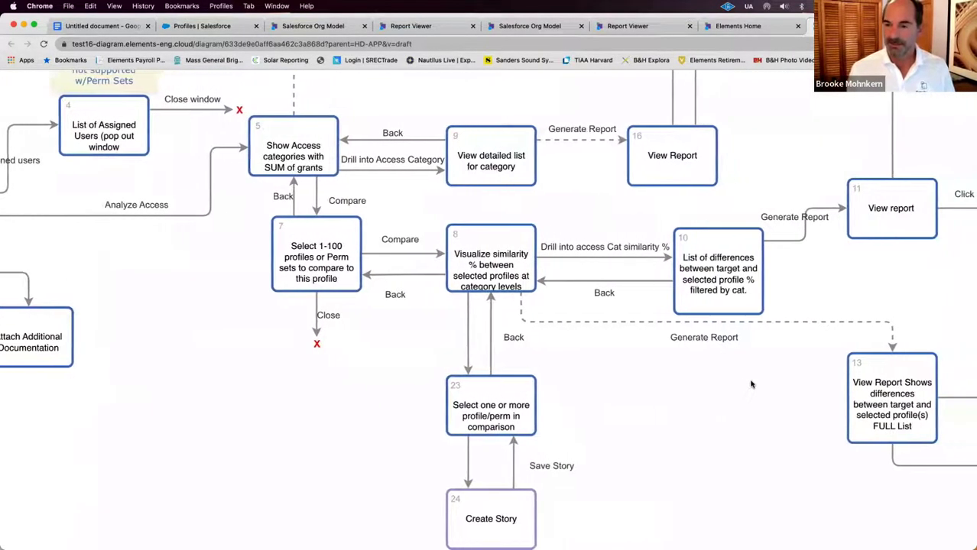
{"action": "scroll", "coordinate": [751, 384], "scroll_direction": "right", "scroll_amount": 2}
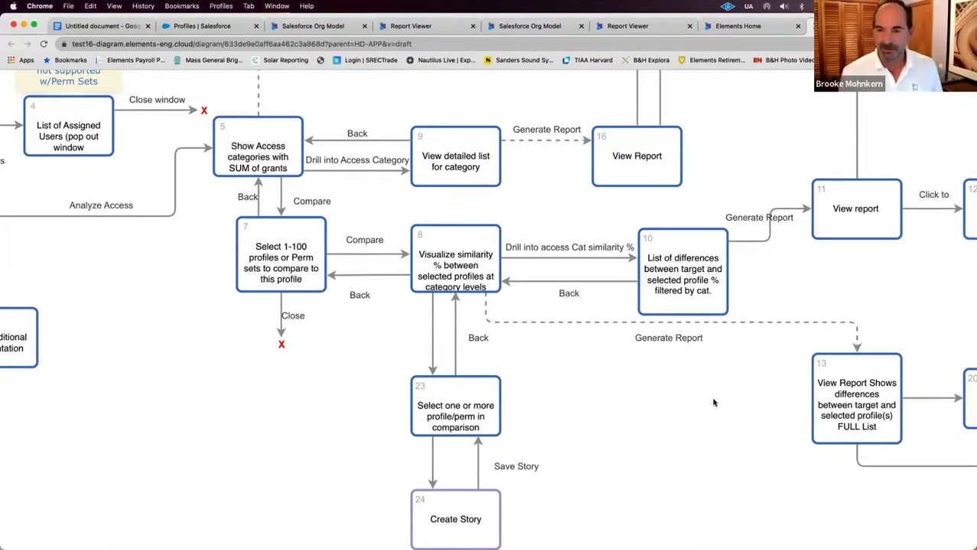
{"action": "scroll", "coordinate": [713, 403], "scroll_direction": "right", "scroll_amount": 3}
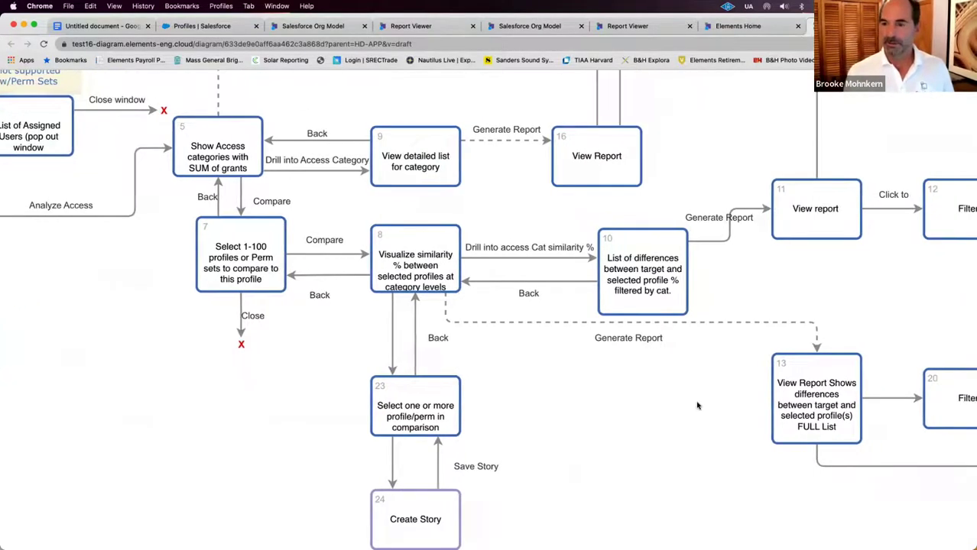
{"action": "scroll", "coordinate": [696, 405], "scroll_direction": "right", "scroll_amount": 10}
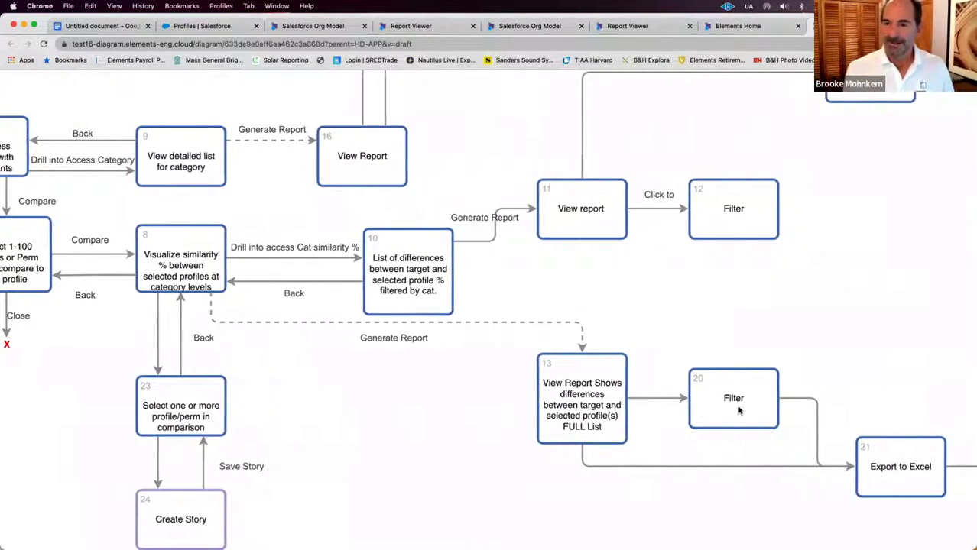
{"action": "scroll", "coordinate": [738, 410], "scroll_direction": "down", "scroll_amount": 5}
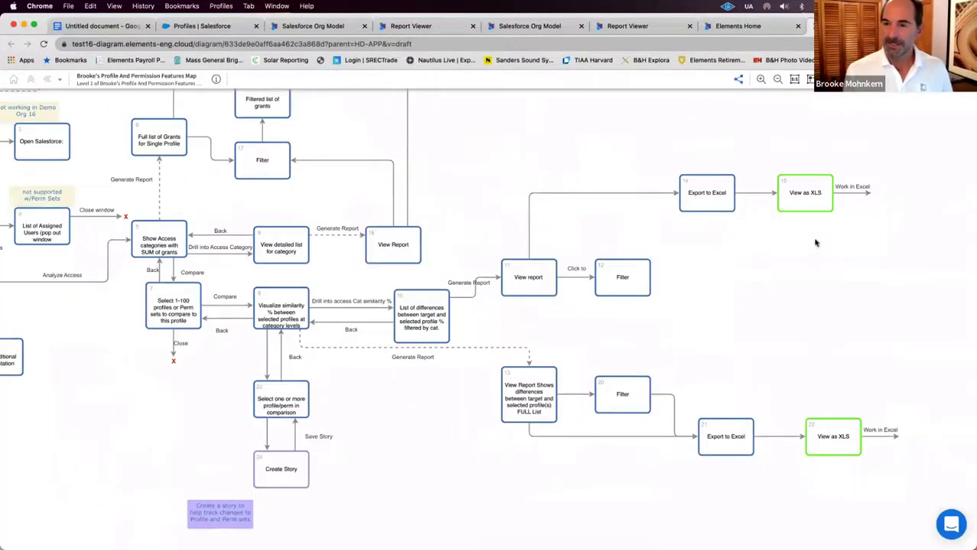
{"action": "scroll", "coordinate": [425, 414], "scroll_direction": "left", "scroll_amount": 5}
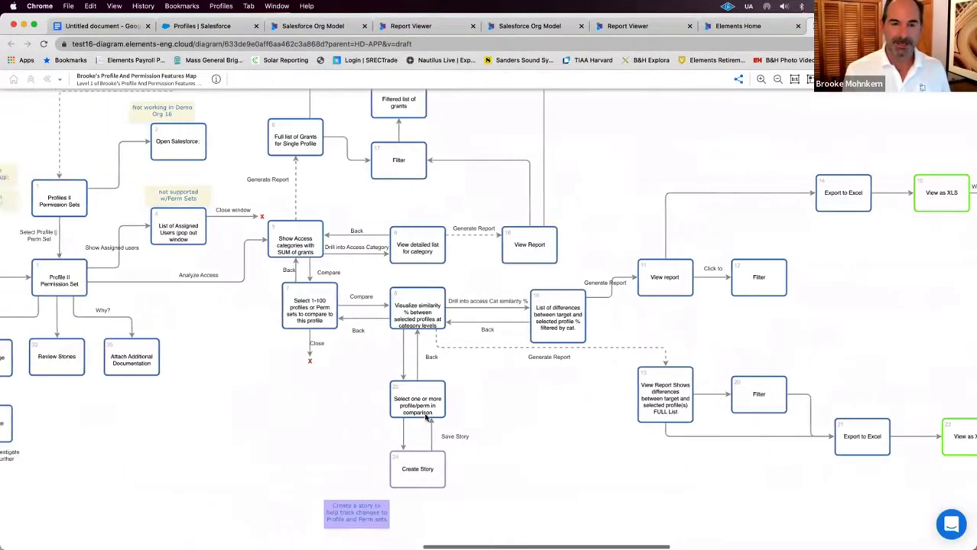
{"action": "scroll", "coordinate": [425, 415], "scroll_direction": "left", "scroll_amount": 5}
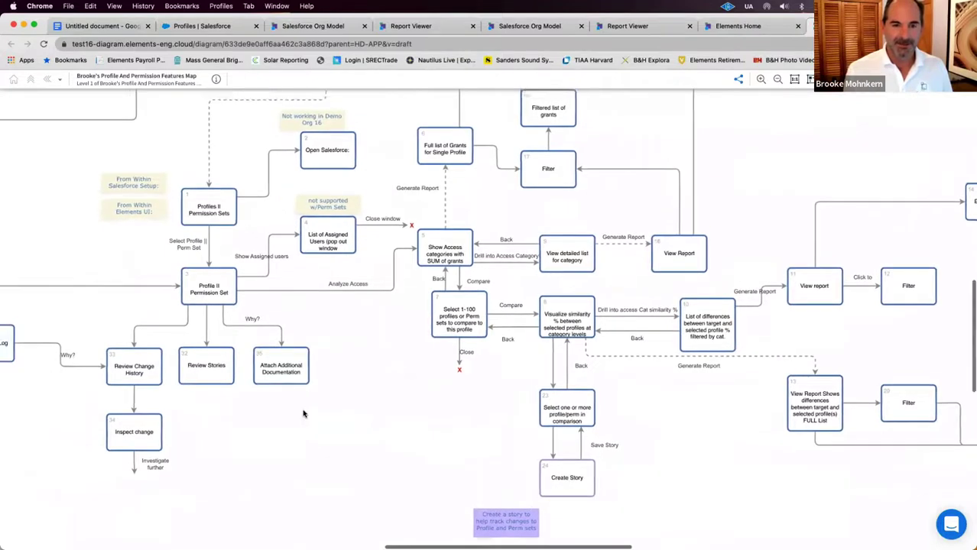
{"action": "scroll", "coordinate": [303, 414], "scroll_direction": "left", "scroll_amount": 3}
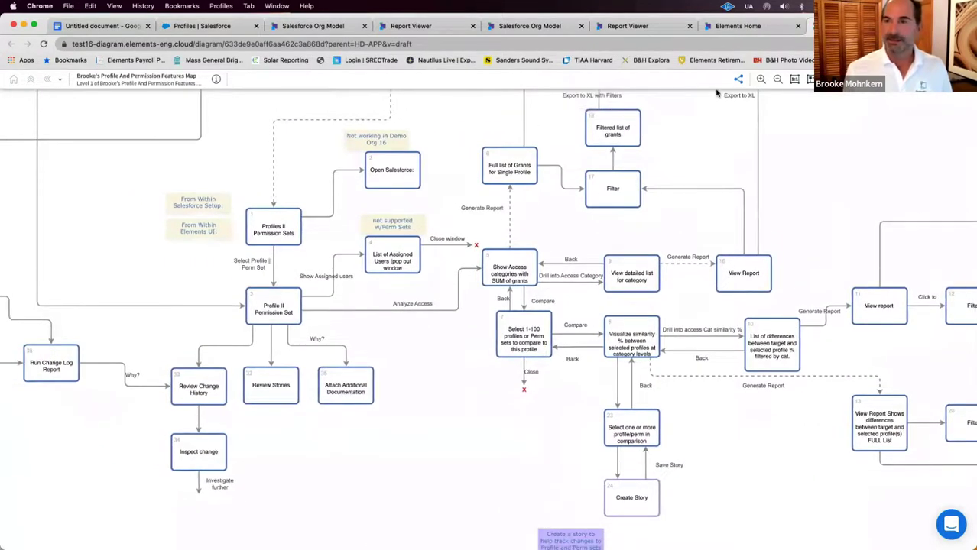
Step: Leave the process diagram and return to the Finance profile page showing its three linked stories
{"action": "left_click", "coordinate": [426, 29]}
{"action": "left_click", "coordinate": [321, 30]}
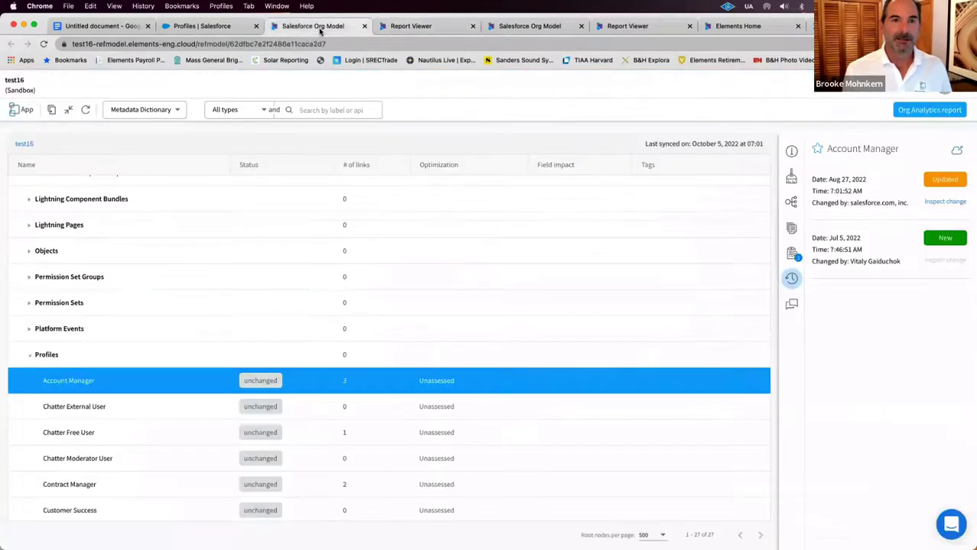
{"action": "left_click", "coordinate": [211, 26]}
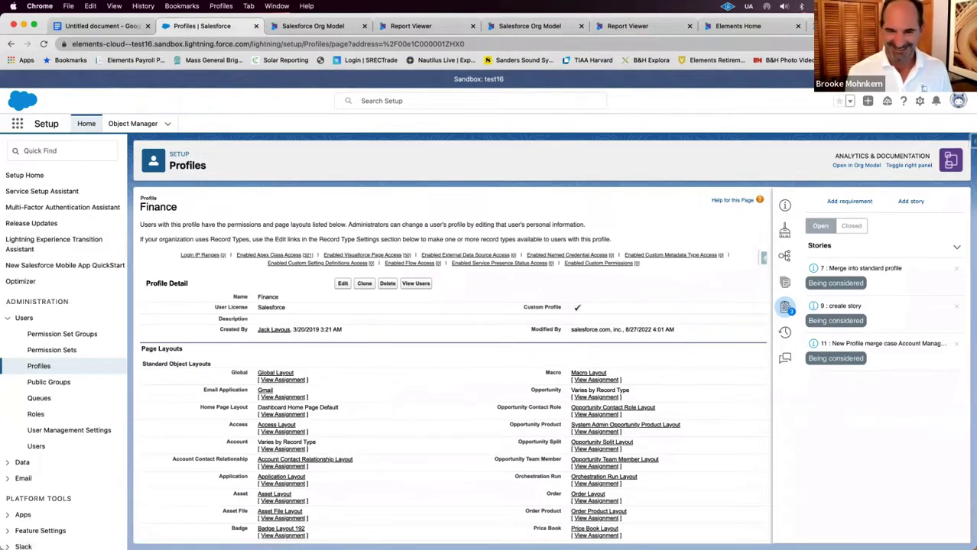
{"action": "mouse_move", "coordinate": [489, 547]}
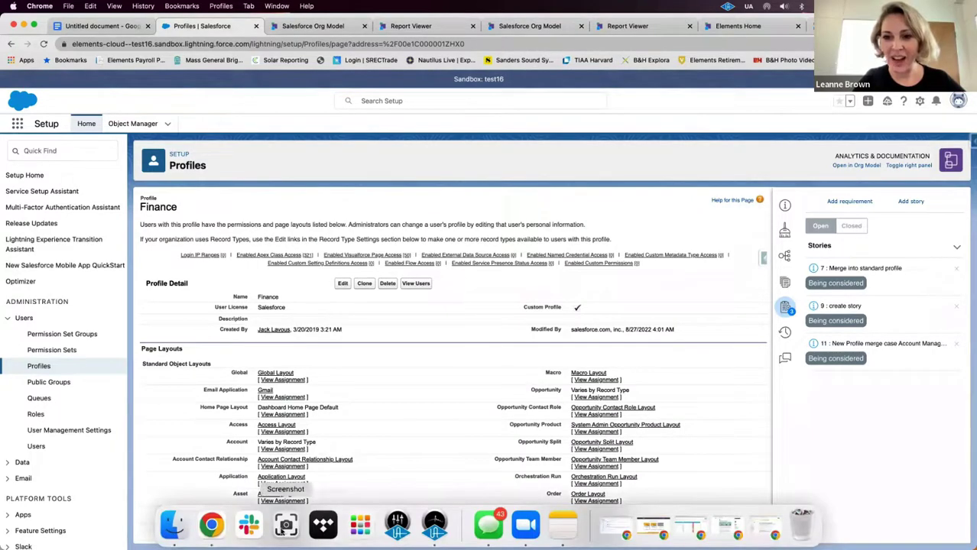
{"action": "left_click", "coordinate": [529, 527]}
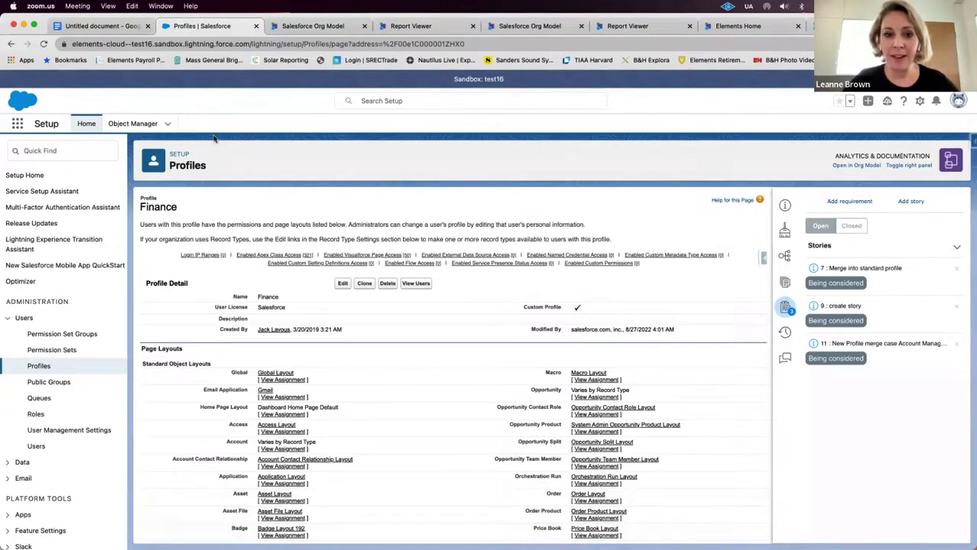